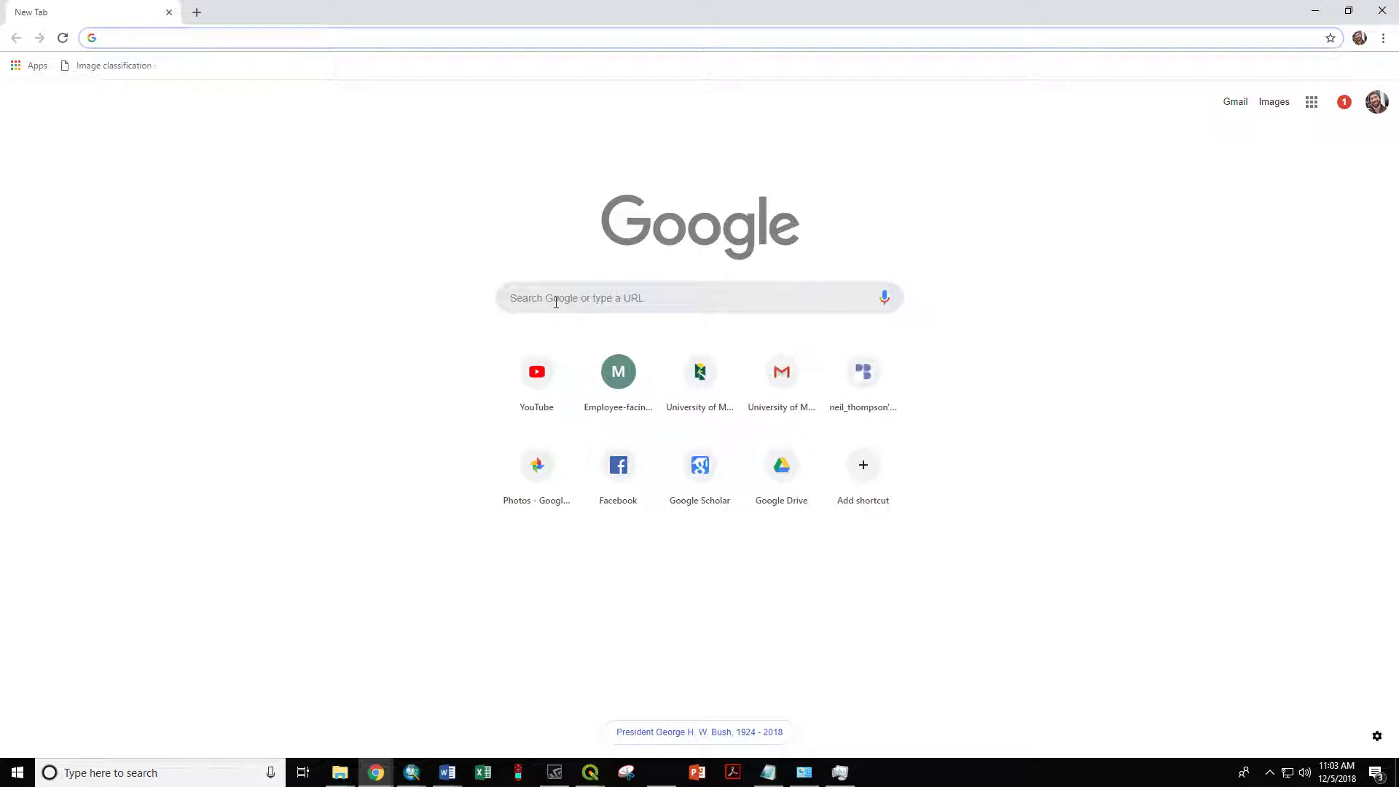
Search the web for "maine office of gis" and open the Data Catalog on the Maine Office of GIS website
left_click(556, 301)
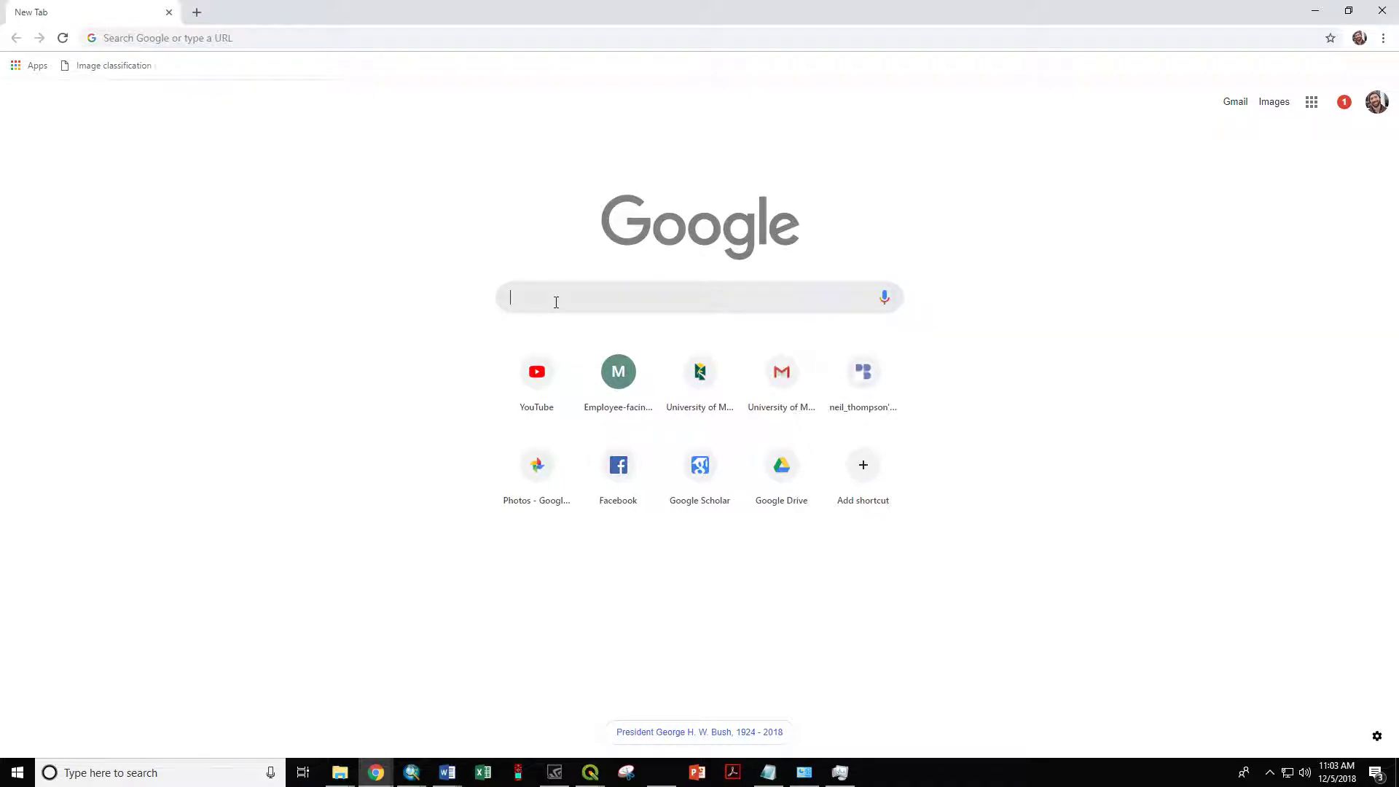
type("m")
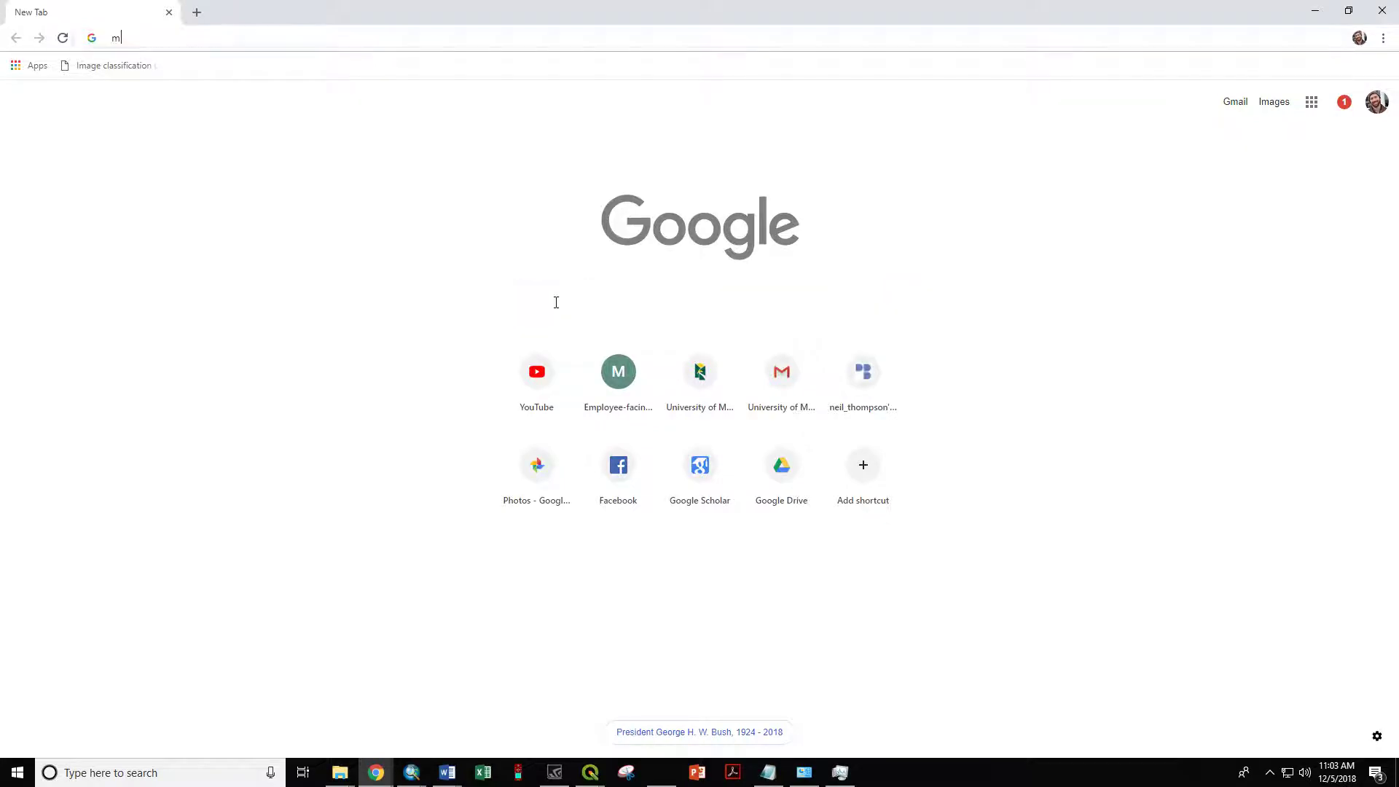
type("aine office of gis")
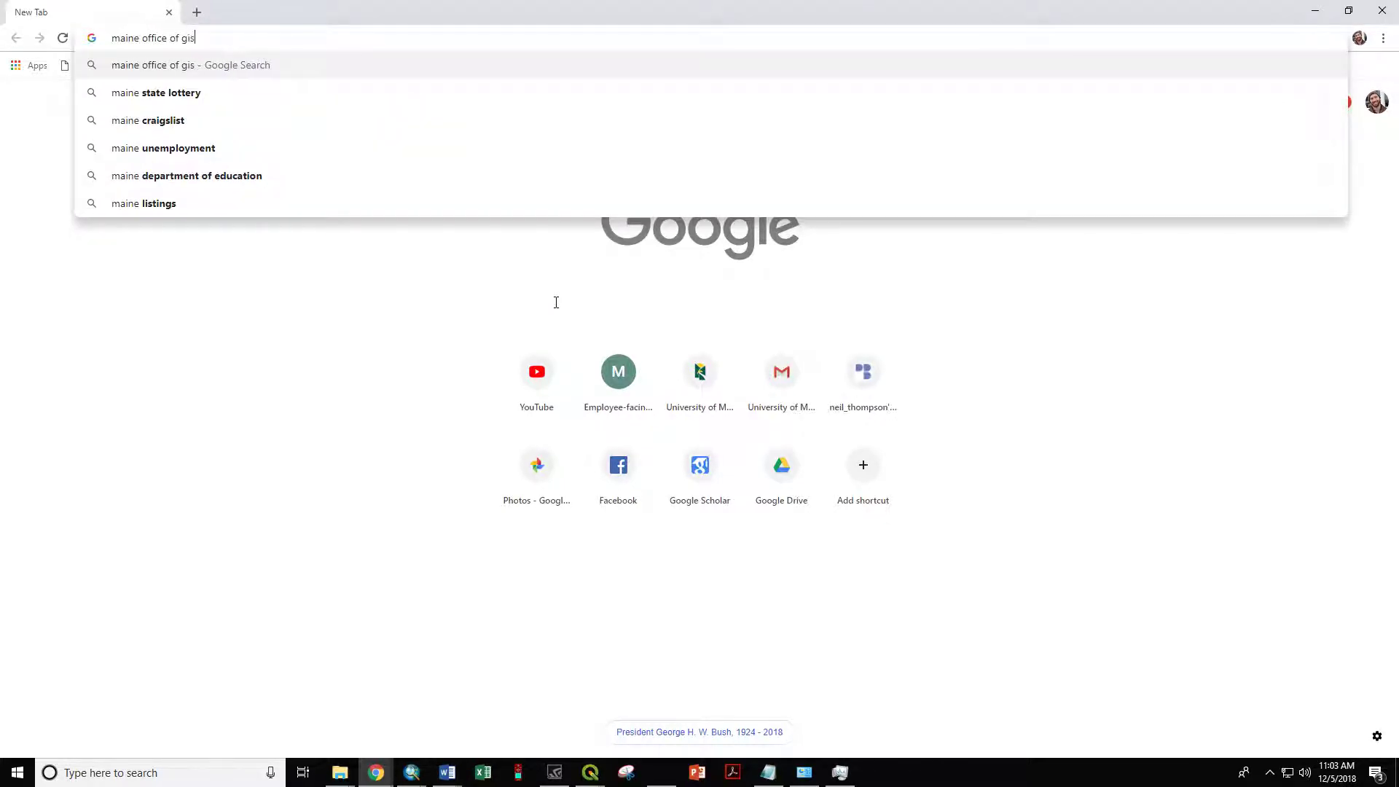
key("Return")
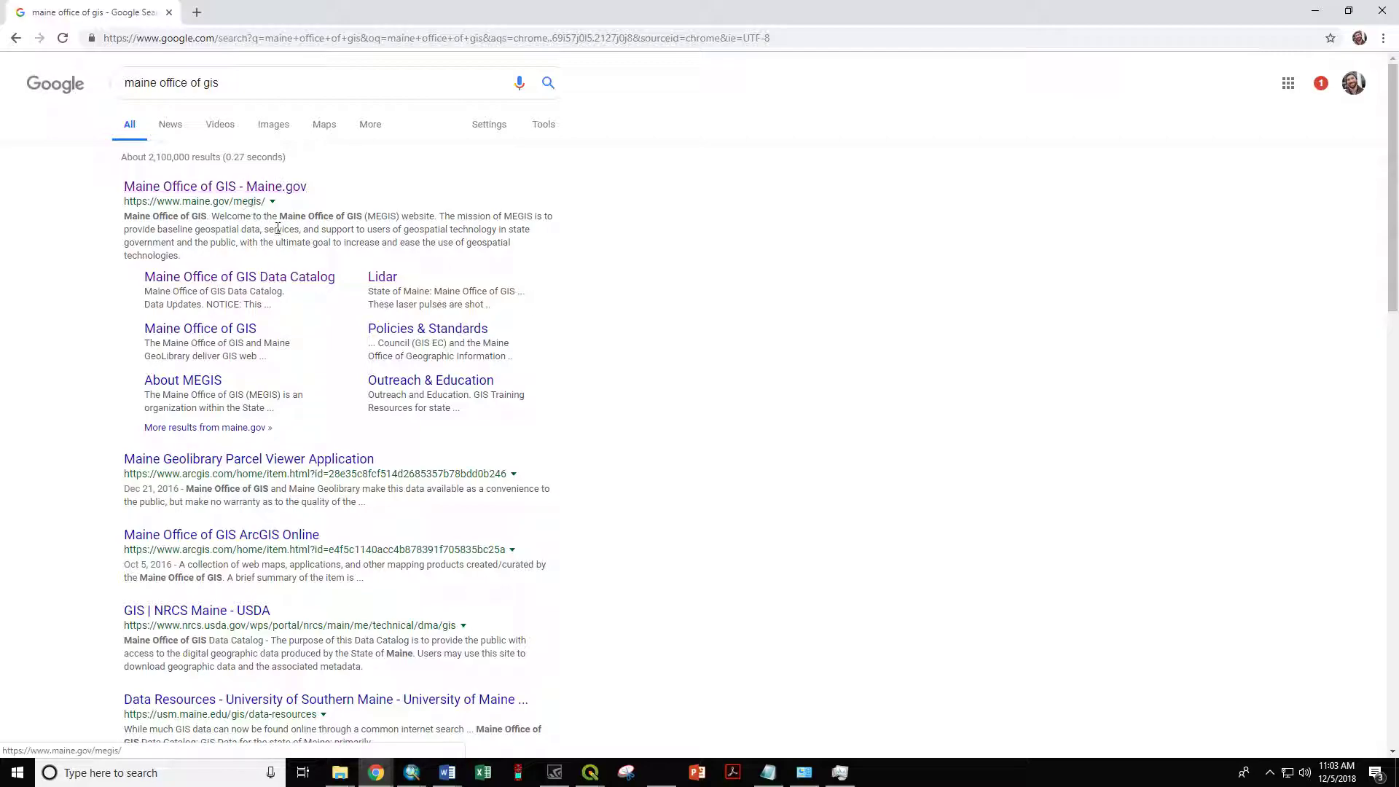
left_click(231, 191)
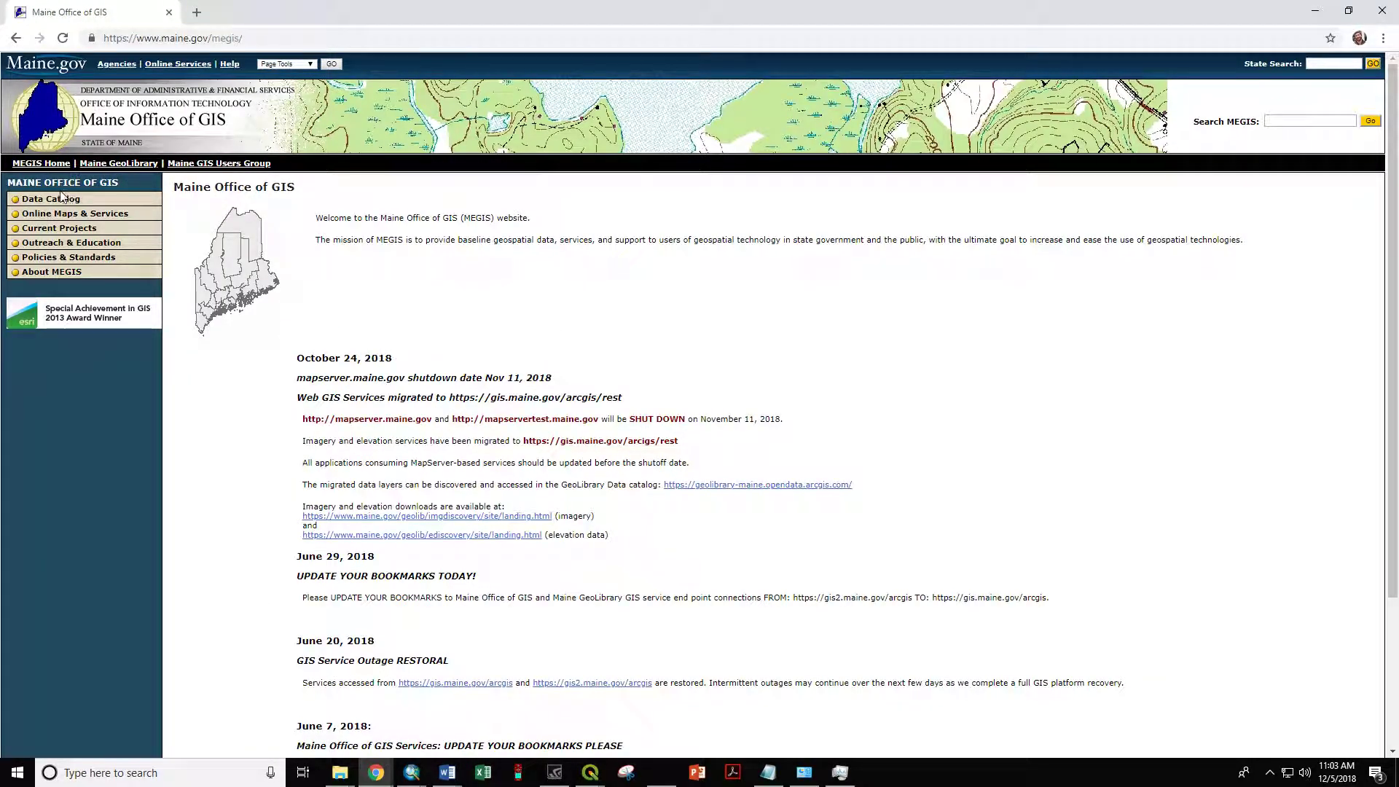
left_click(41, 200)
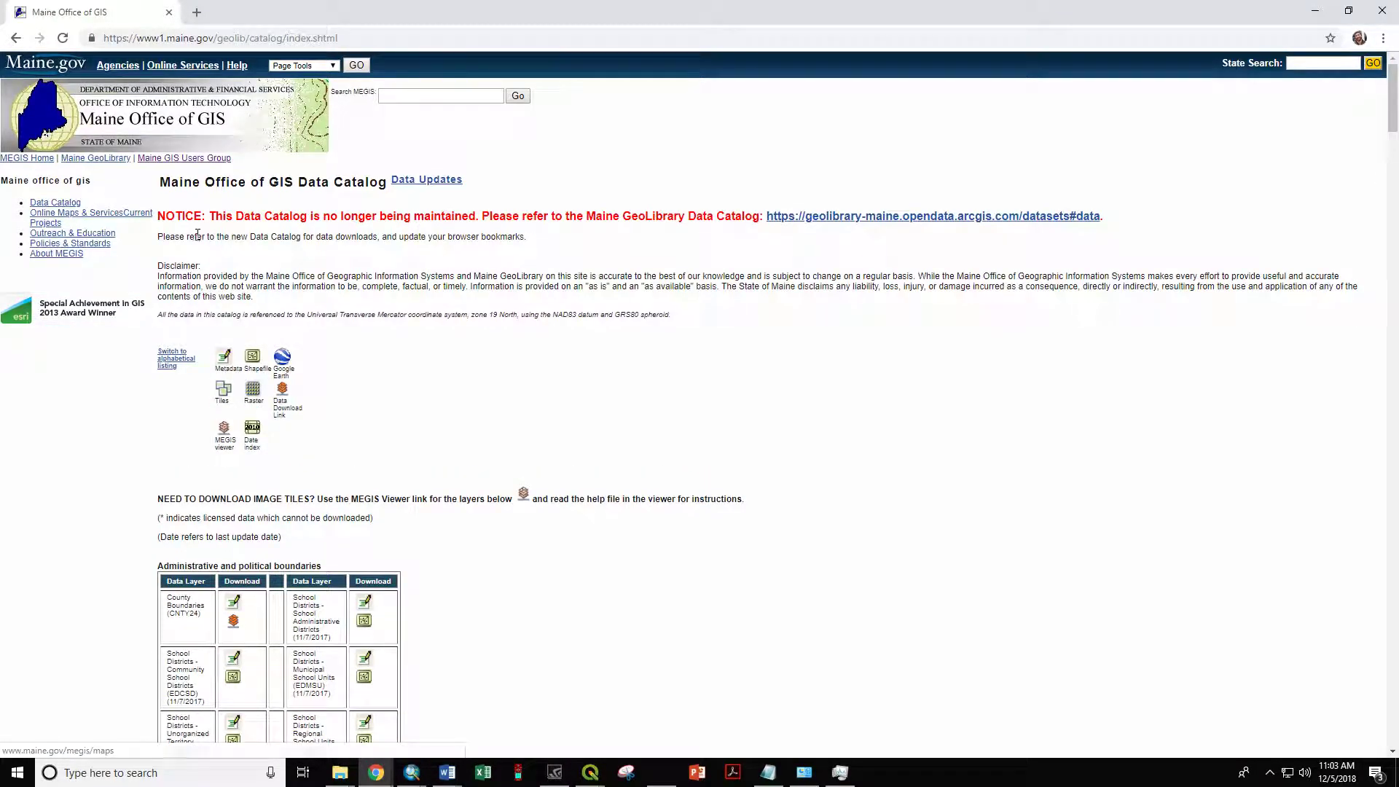
Download the shapefile archive of the Atlantic salmon habitat (ASHAB3) layer from the catalog's biologic and ecologic data
scroll(440, 324, "down", 6)
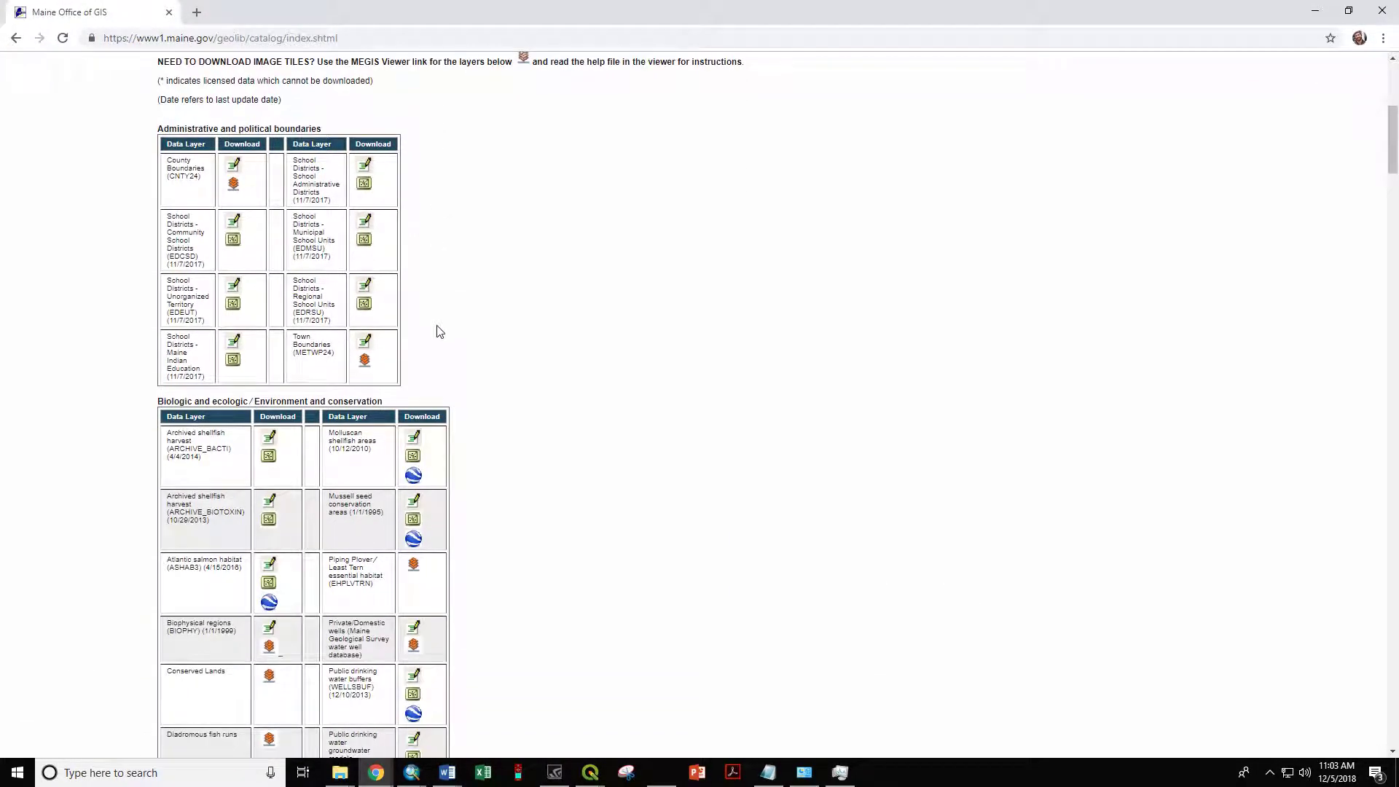
scroll(391, 285, "down", 14)
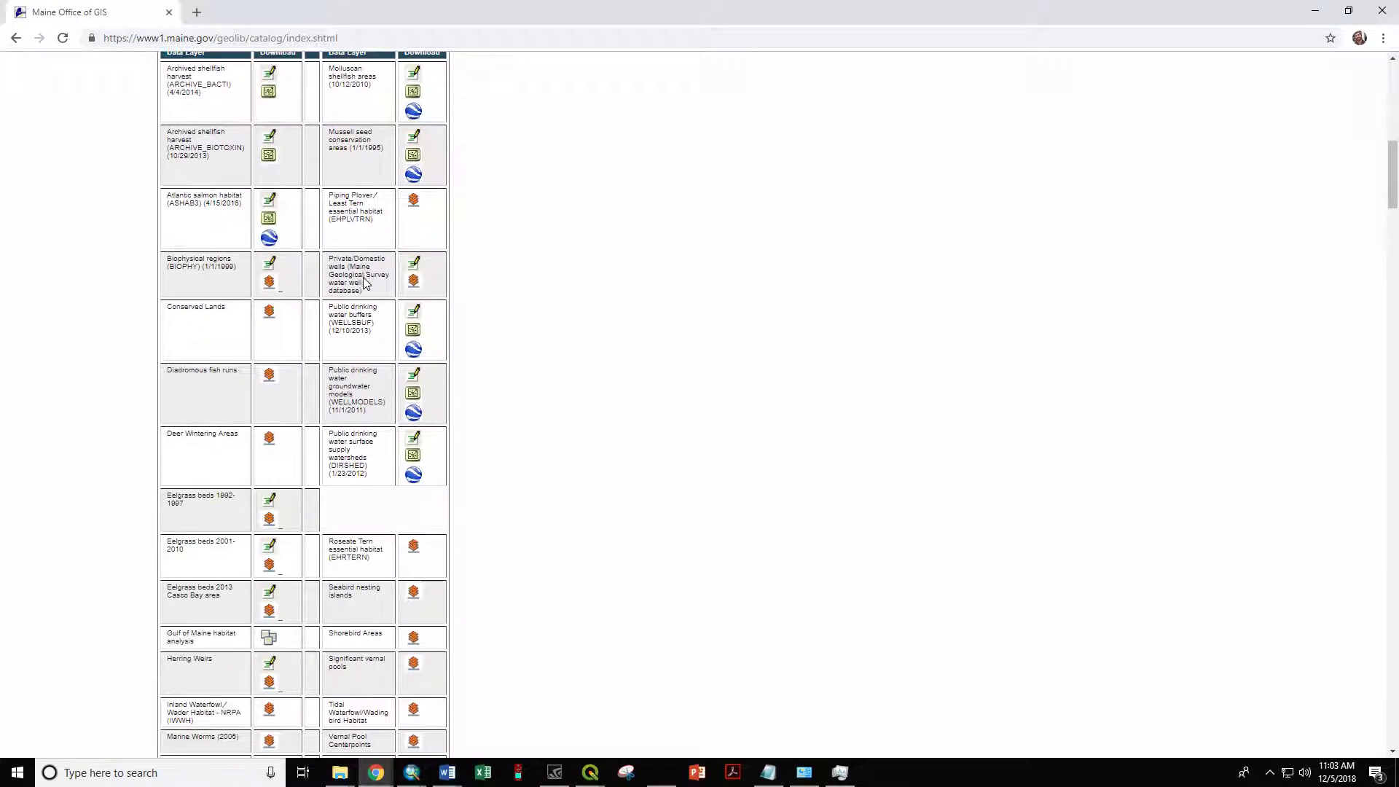
scroll(361, 289, "down", 9)
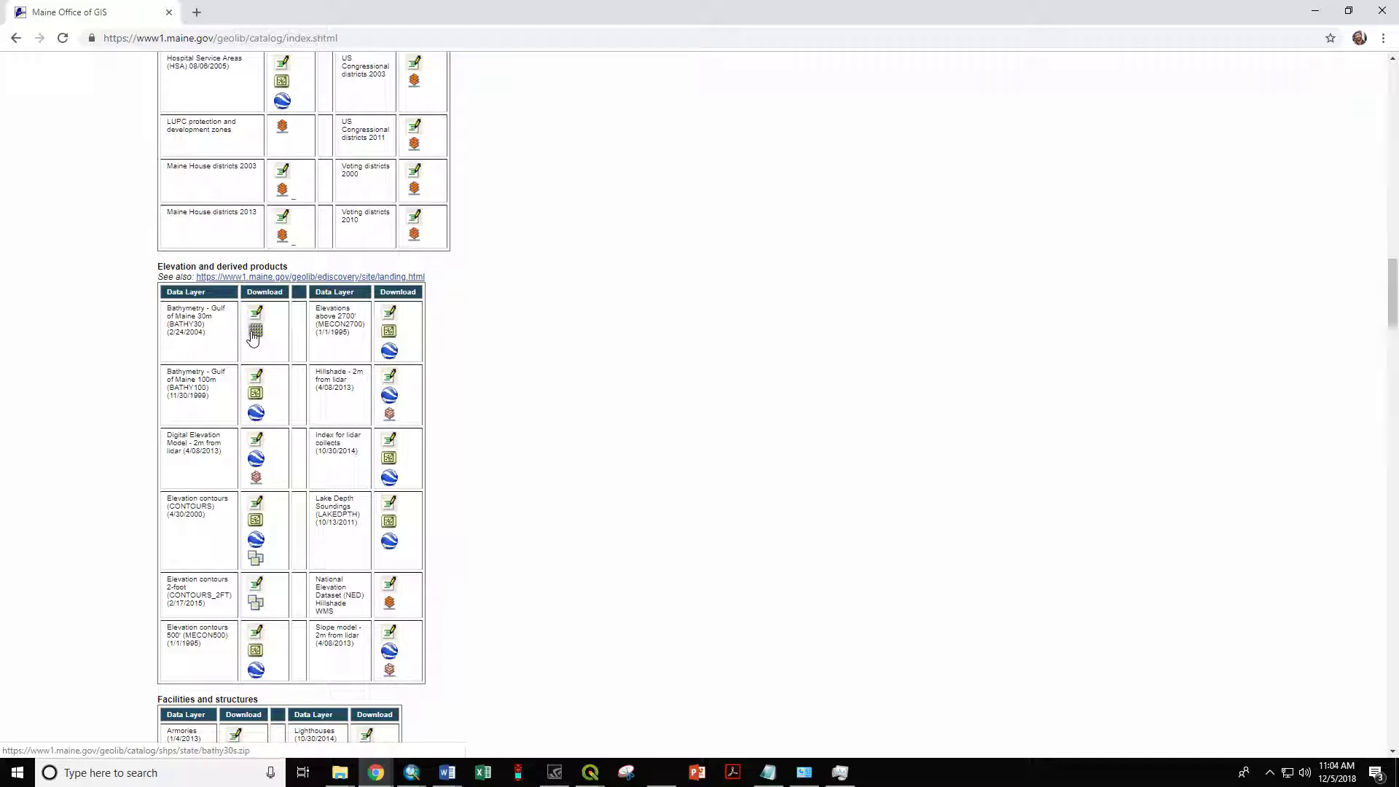
scroll(490, 356, "up", 7)
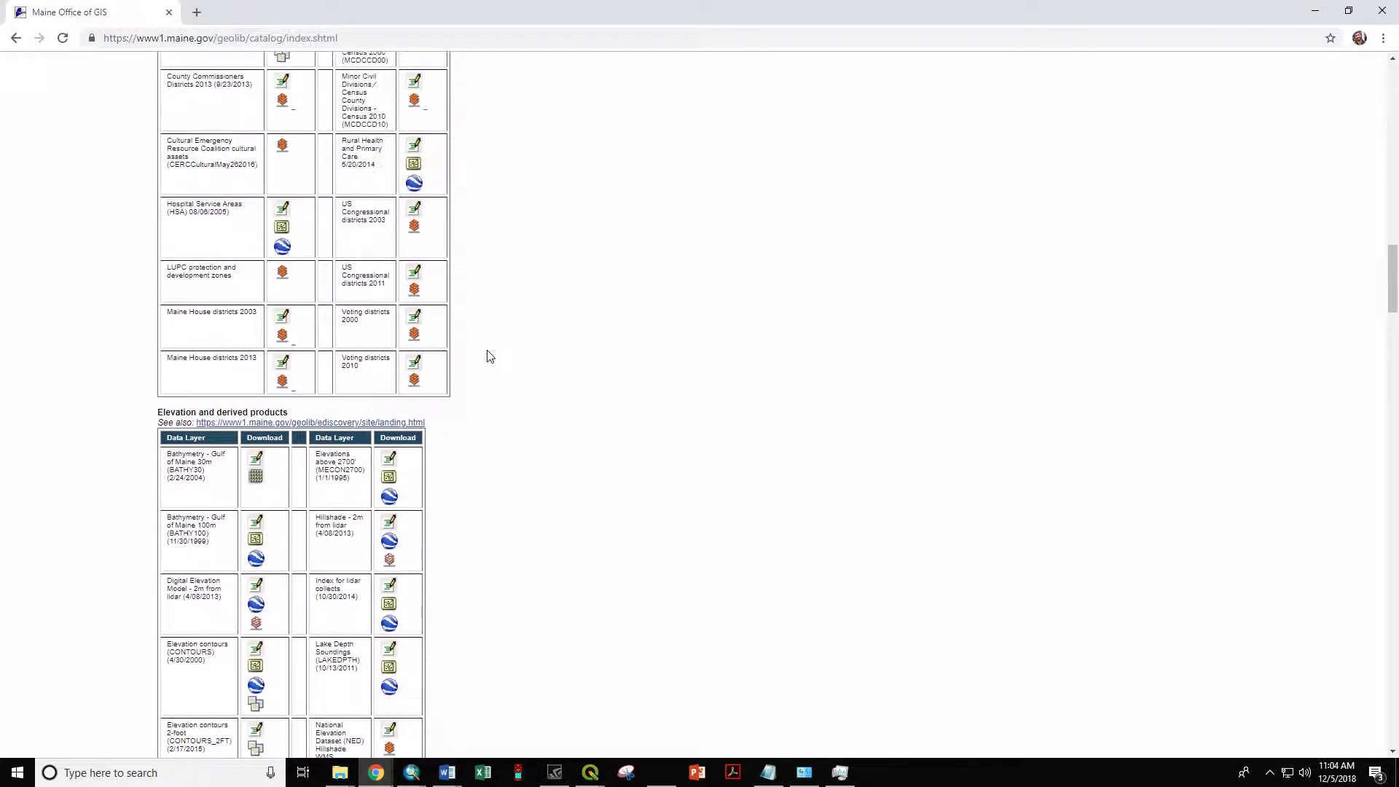
scroll(490, 357, "up", 3)
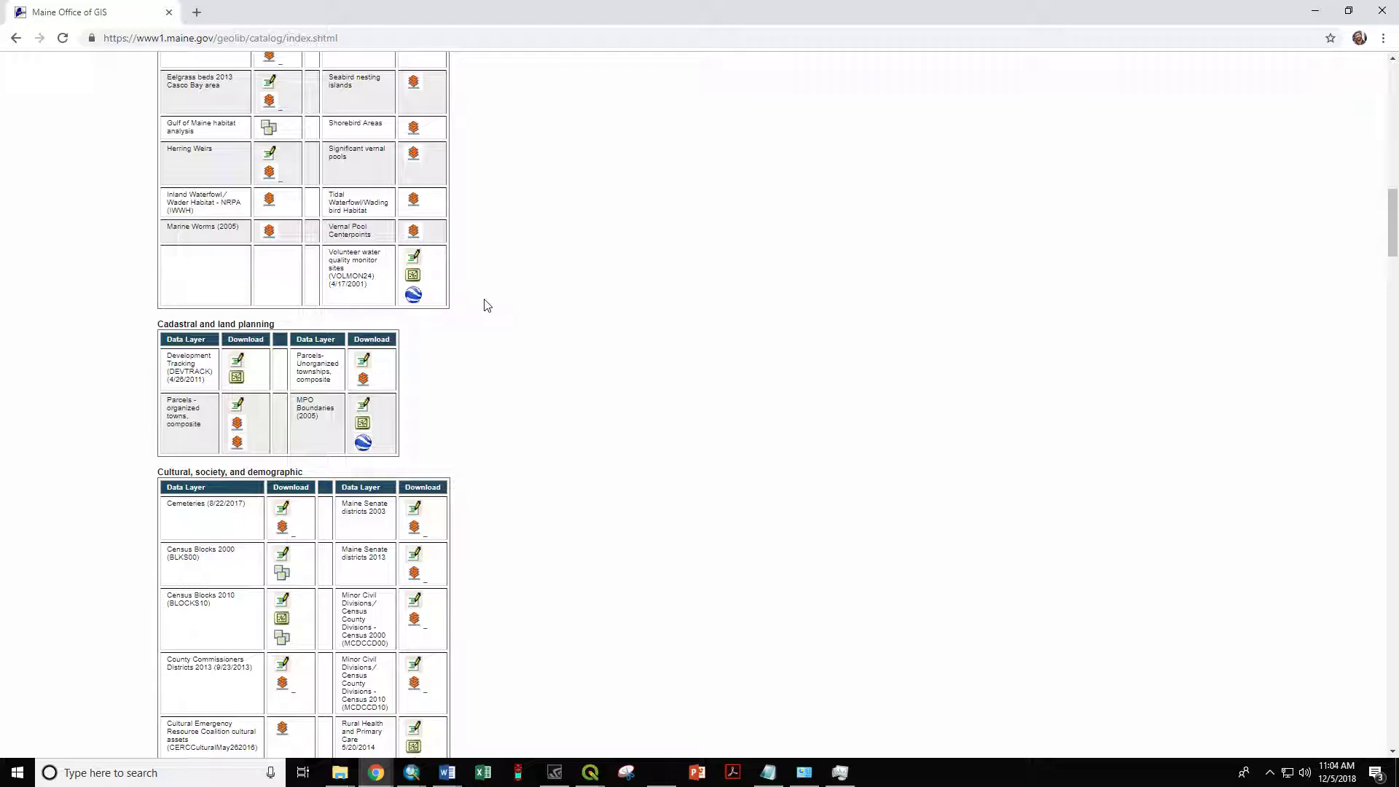
scroll(487, 305, "up", 6)
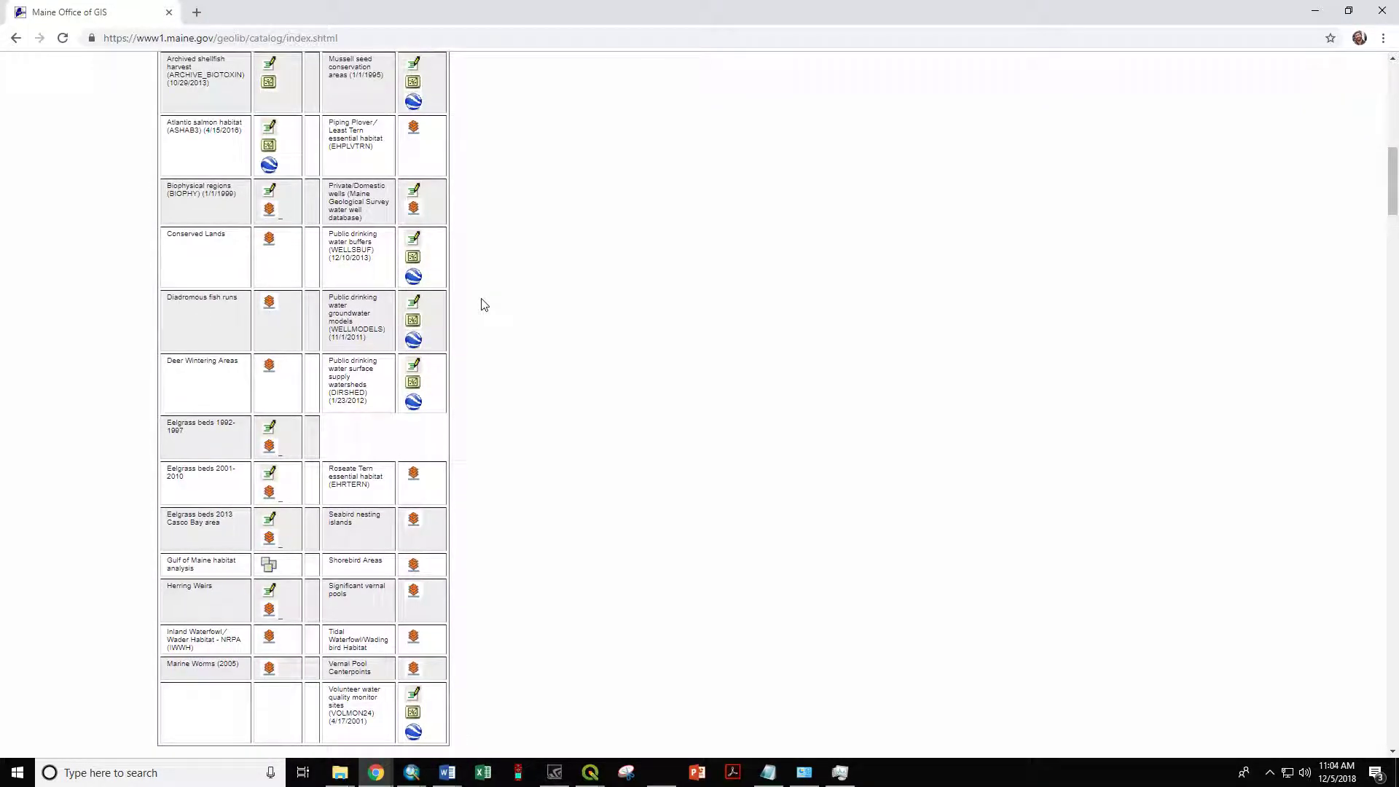
scroll(484, 305, "up", 2)
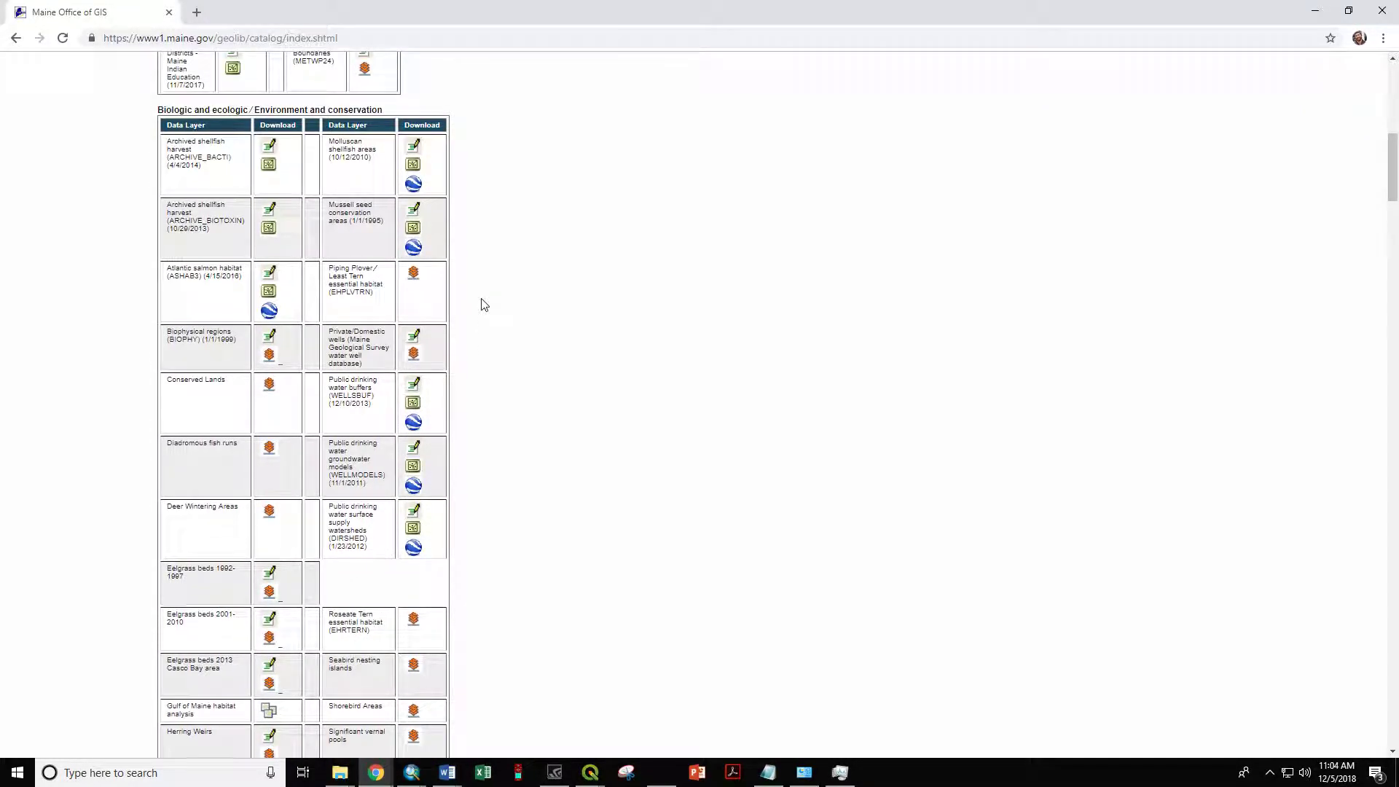
left_click(269, 292)
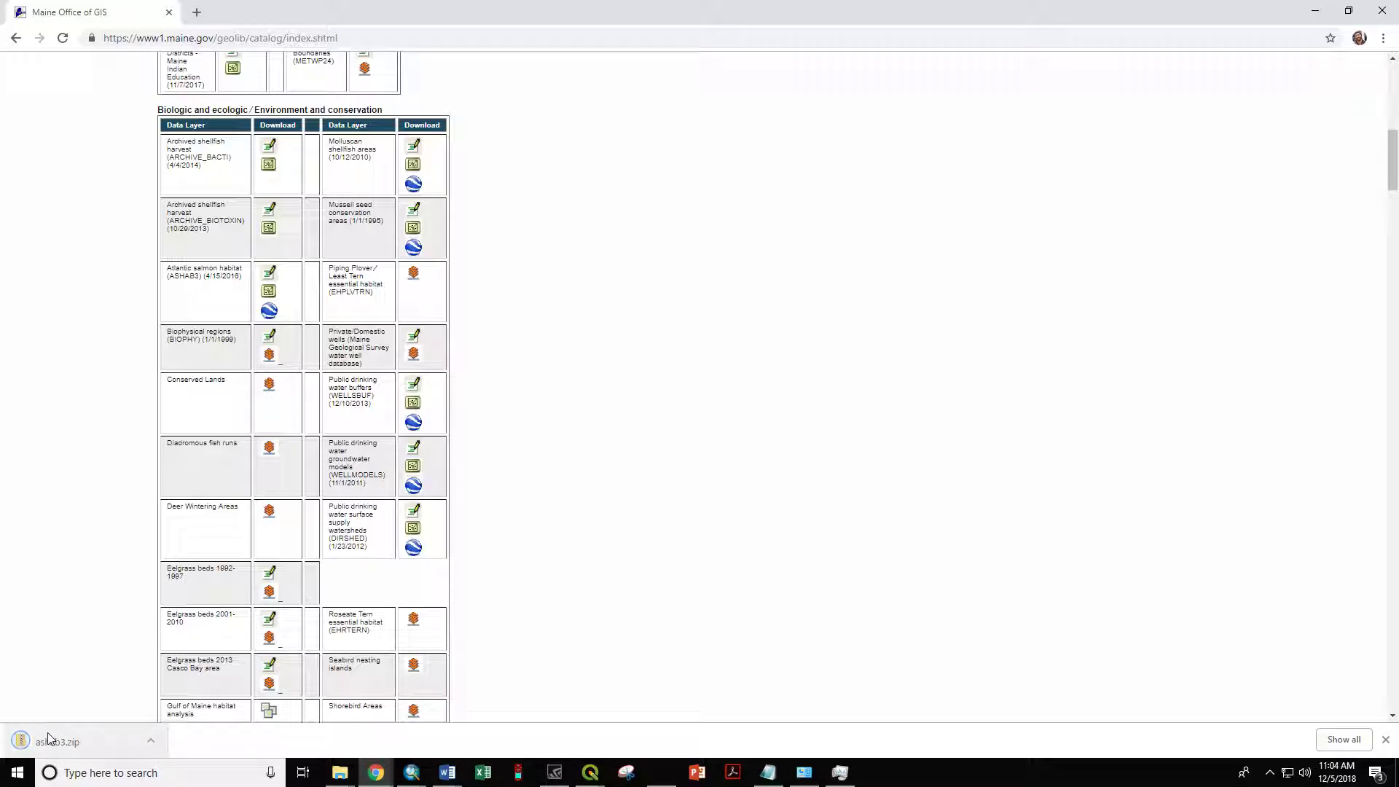
Open the downloaded ashab3.zip and extract all its files into a new folder on the Desktop, keeping the name New folder
left_click(50, 742)
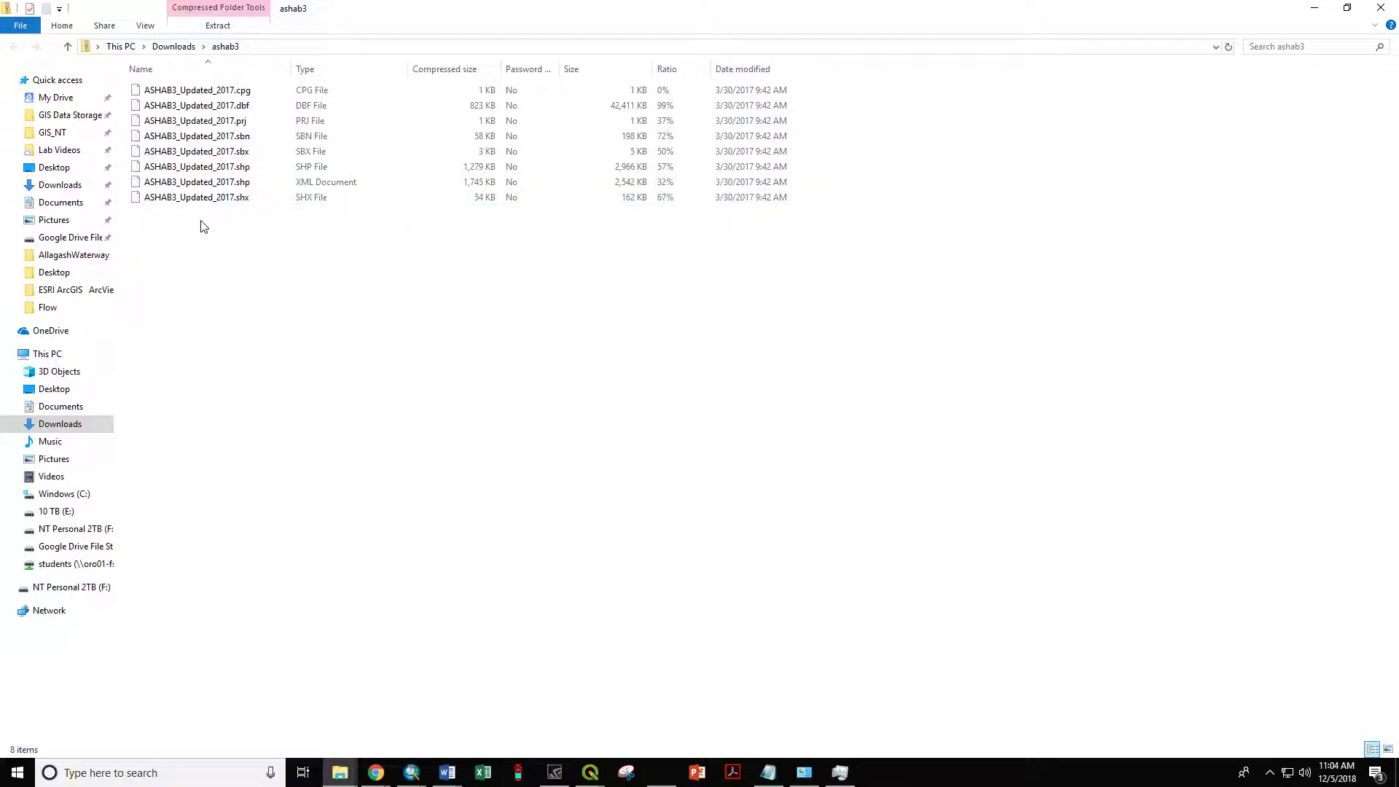
left_click(218, 26)
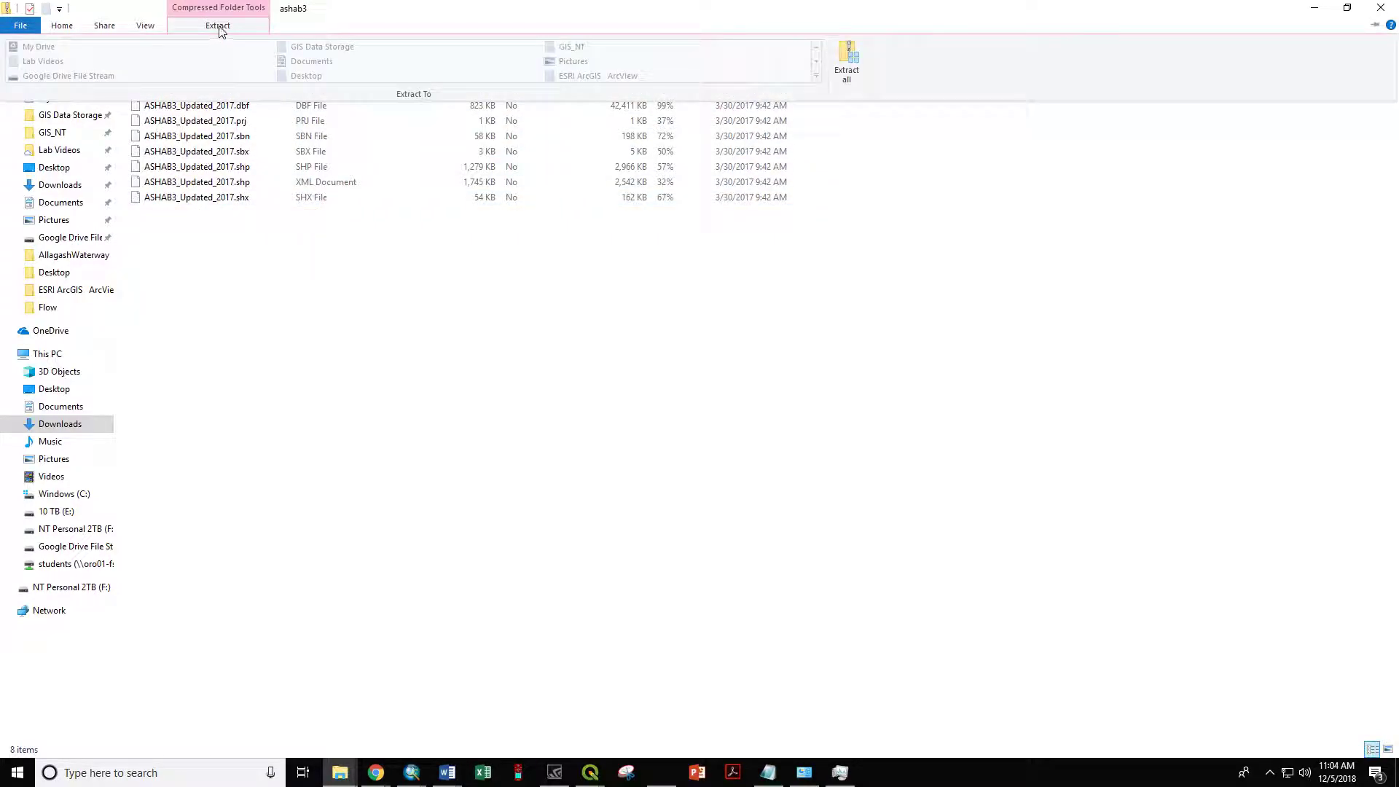
left_click(846, 59)
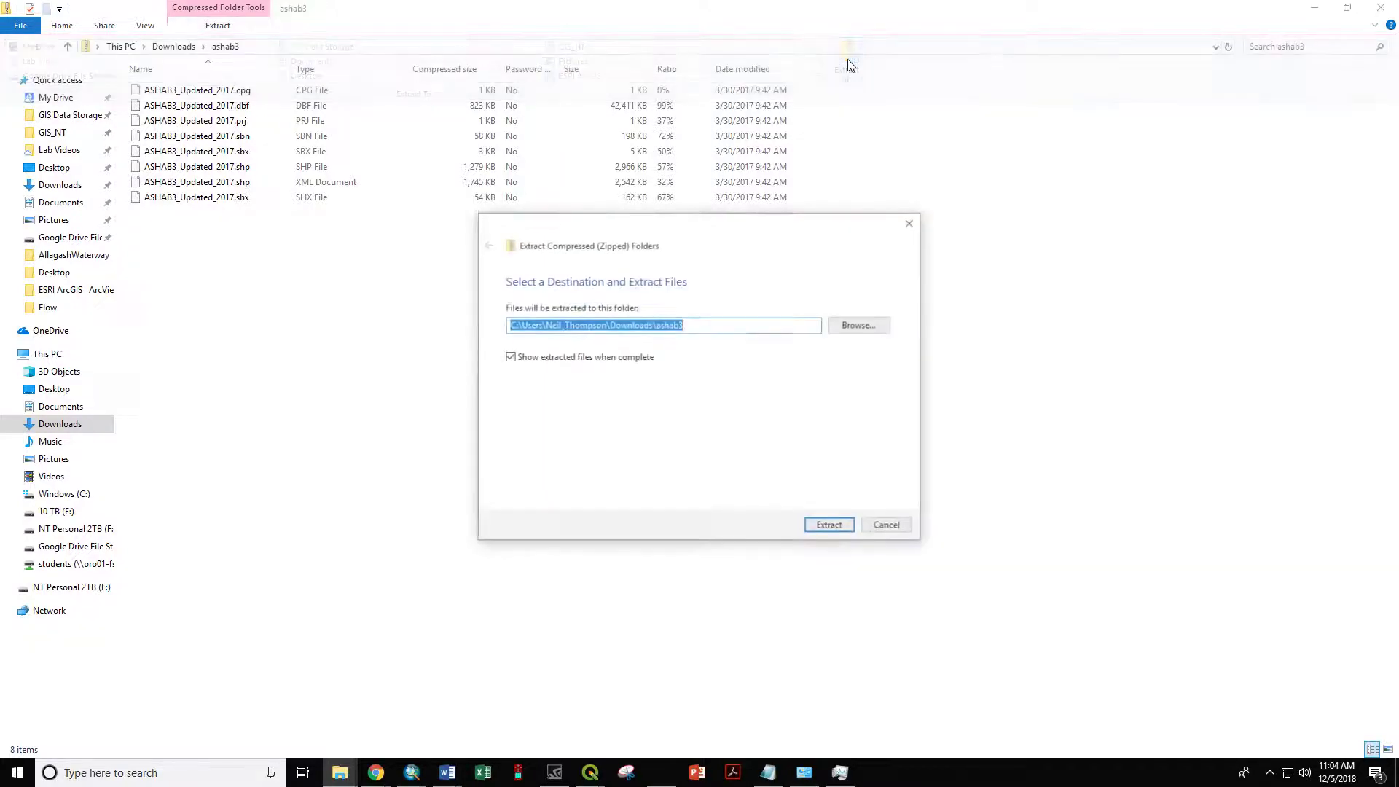
left_click(860, 325)
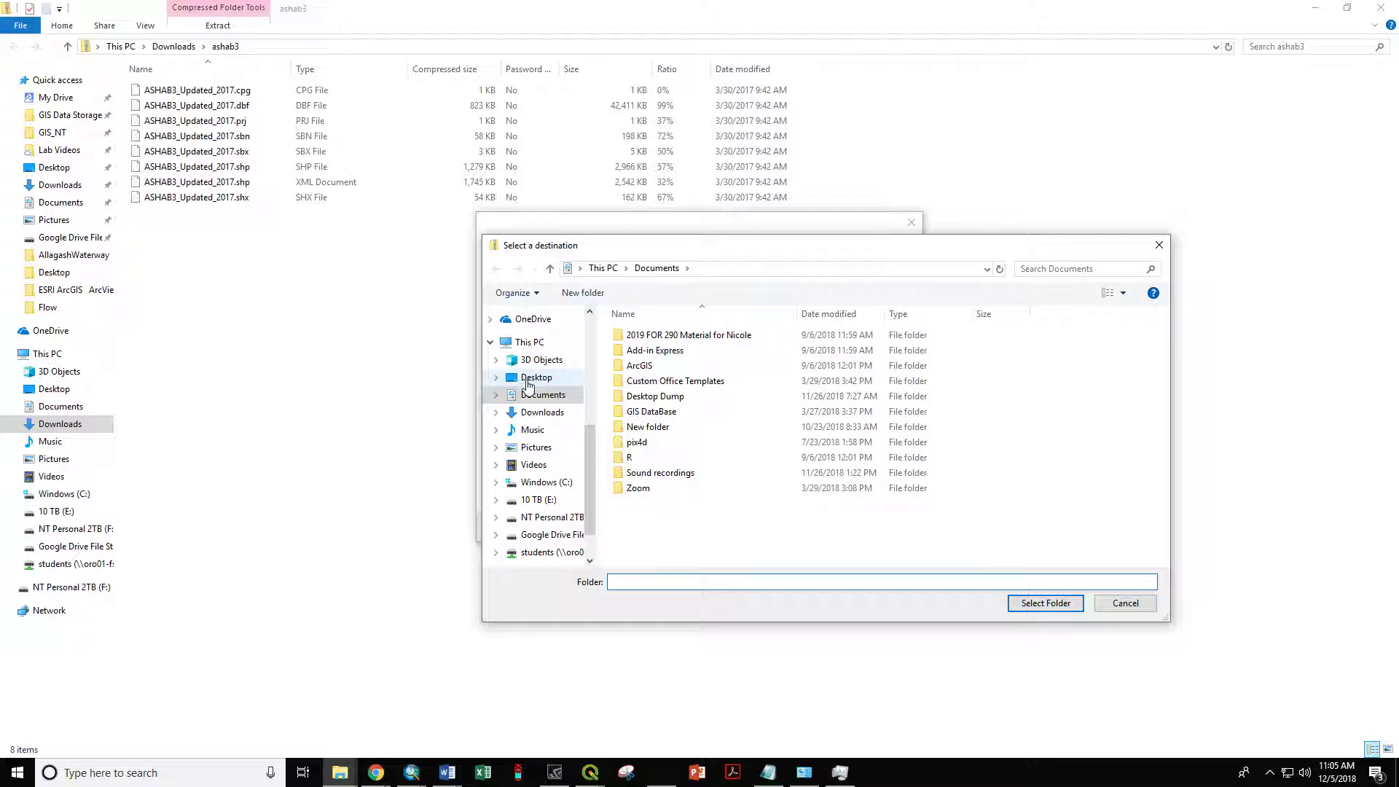
left_click(530, 380)
left_click(709, 580)
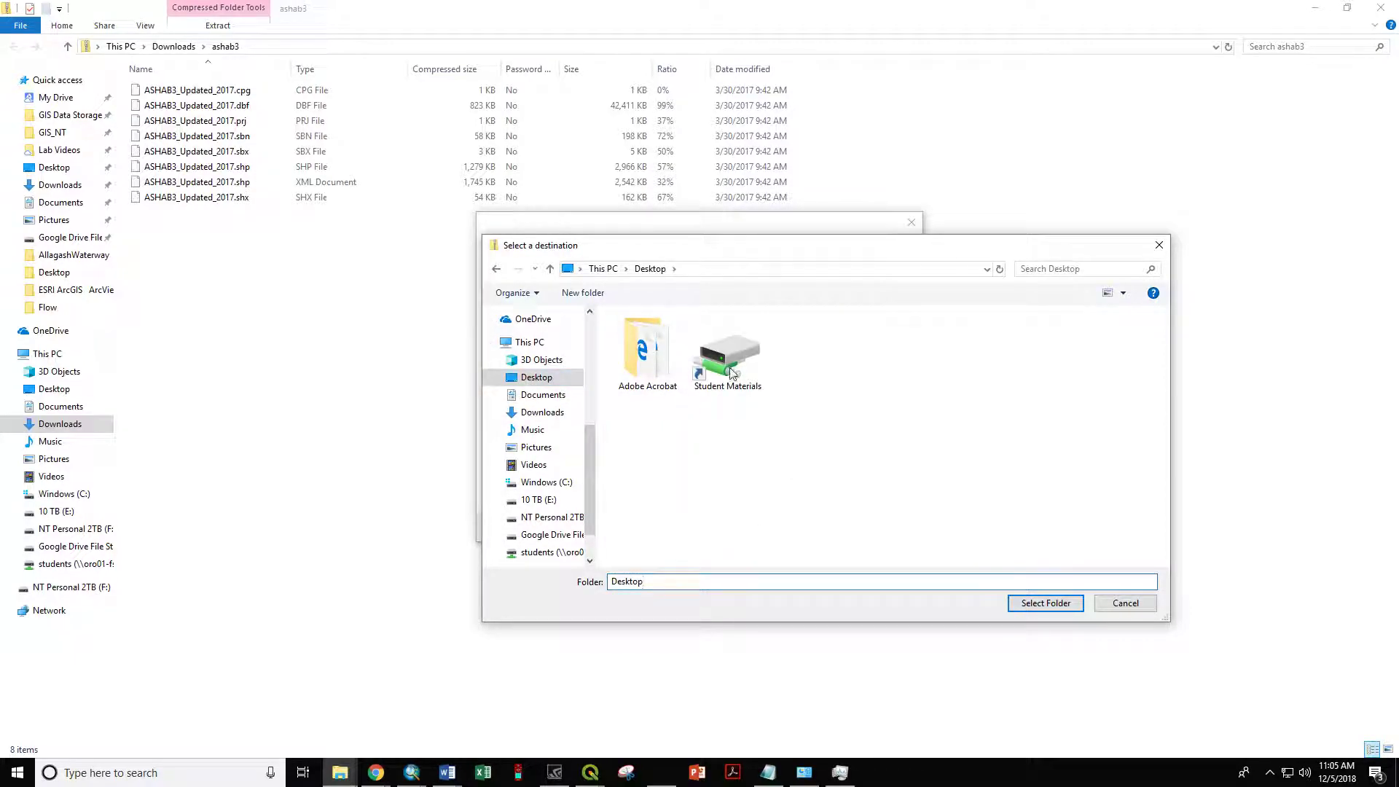
left_click(582, 292)
left_click(804, 343)
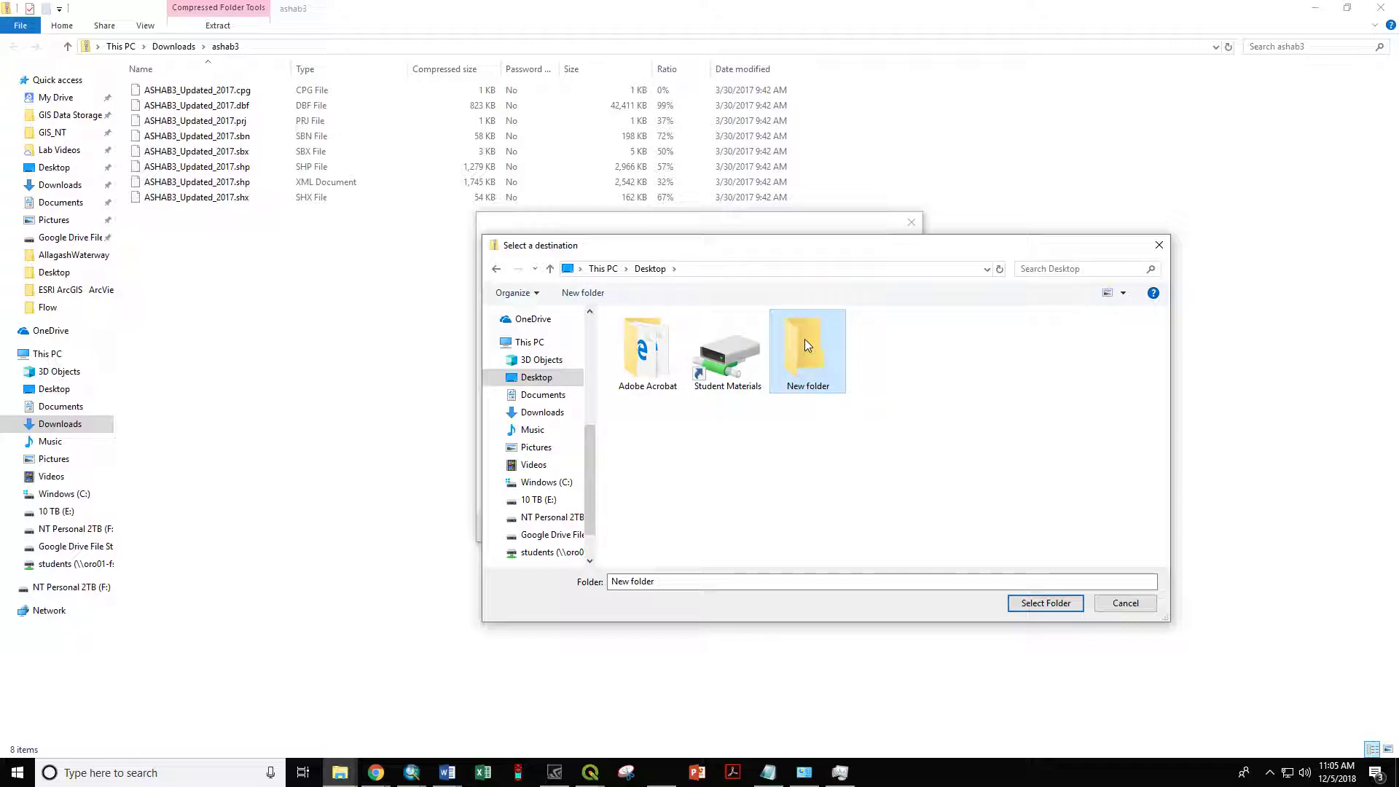
left_click(1045, 603)
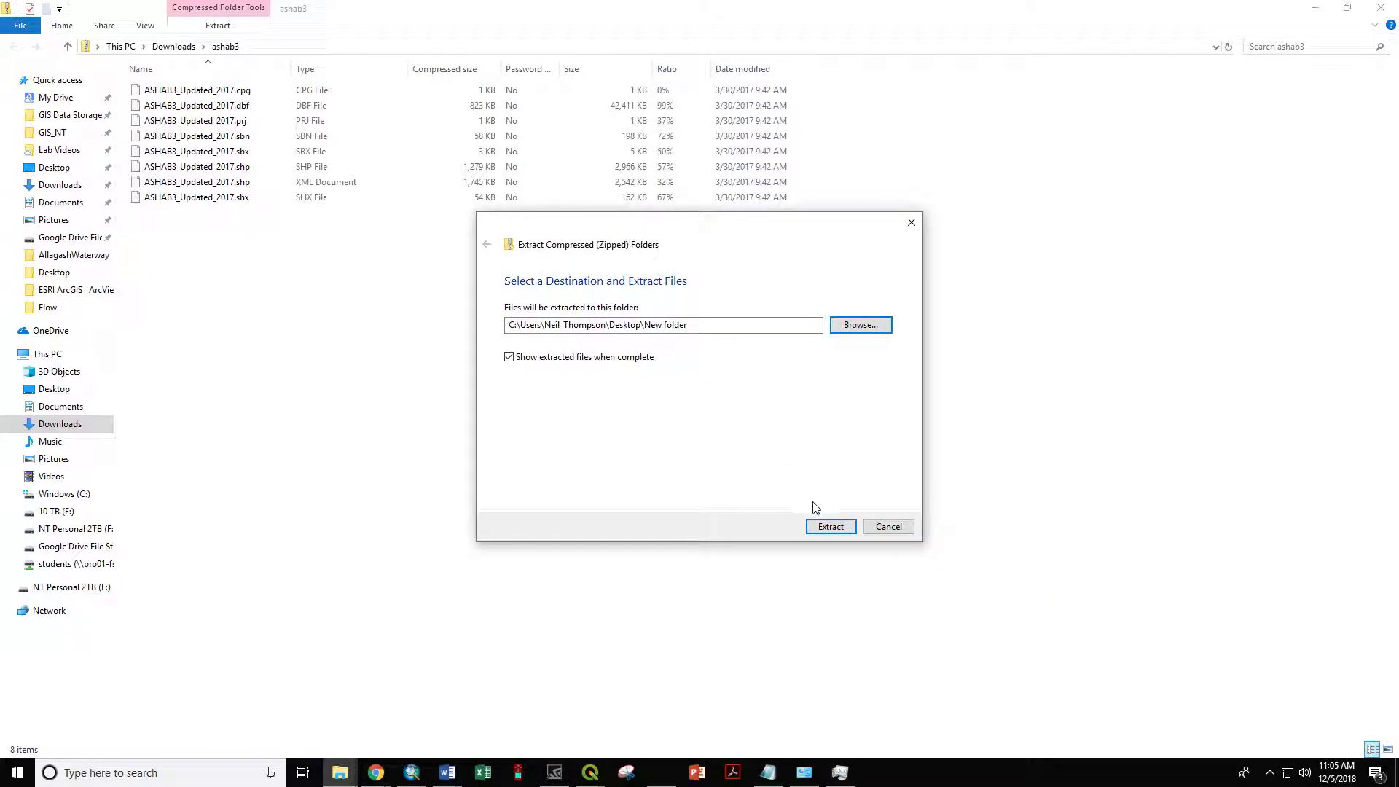
left_click(814, 526)
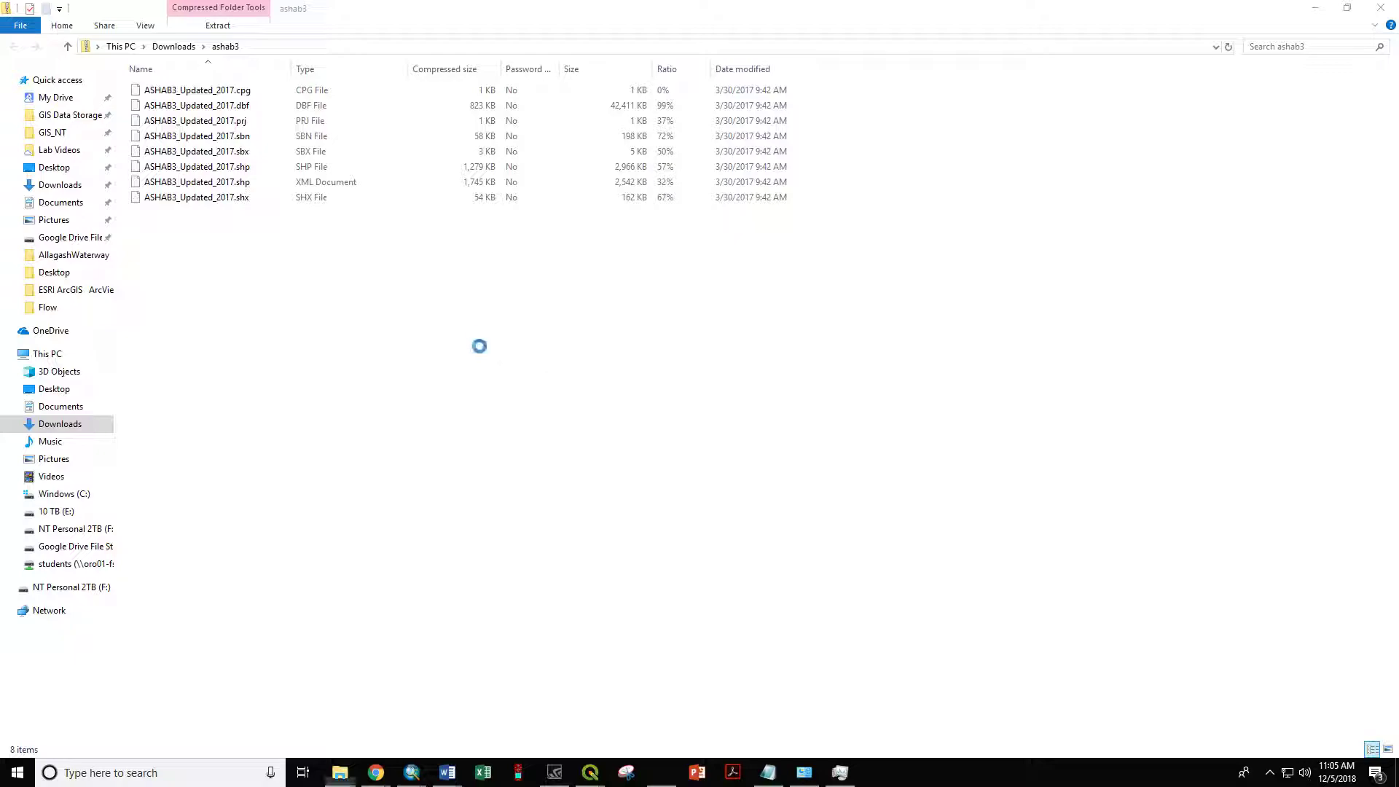
Examine the extracted ASHAB3_Updated_2017 files, looking at the .shp file and the component files that accompany it
left_click_drag(587, 305, 615, 0)
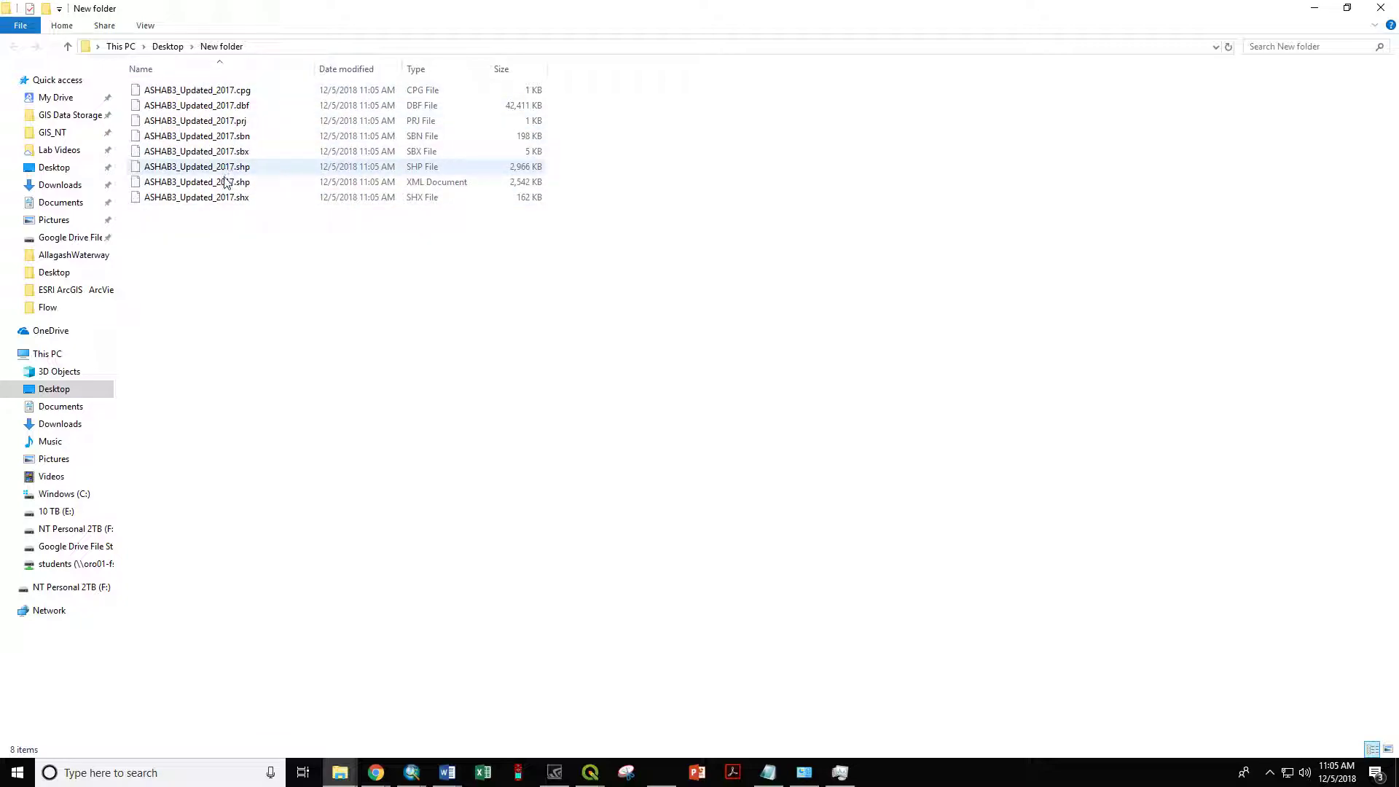
left_click(198, 168)
left_click_drag(199, 166, 213, 191)
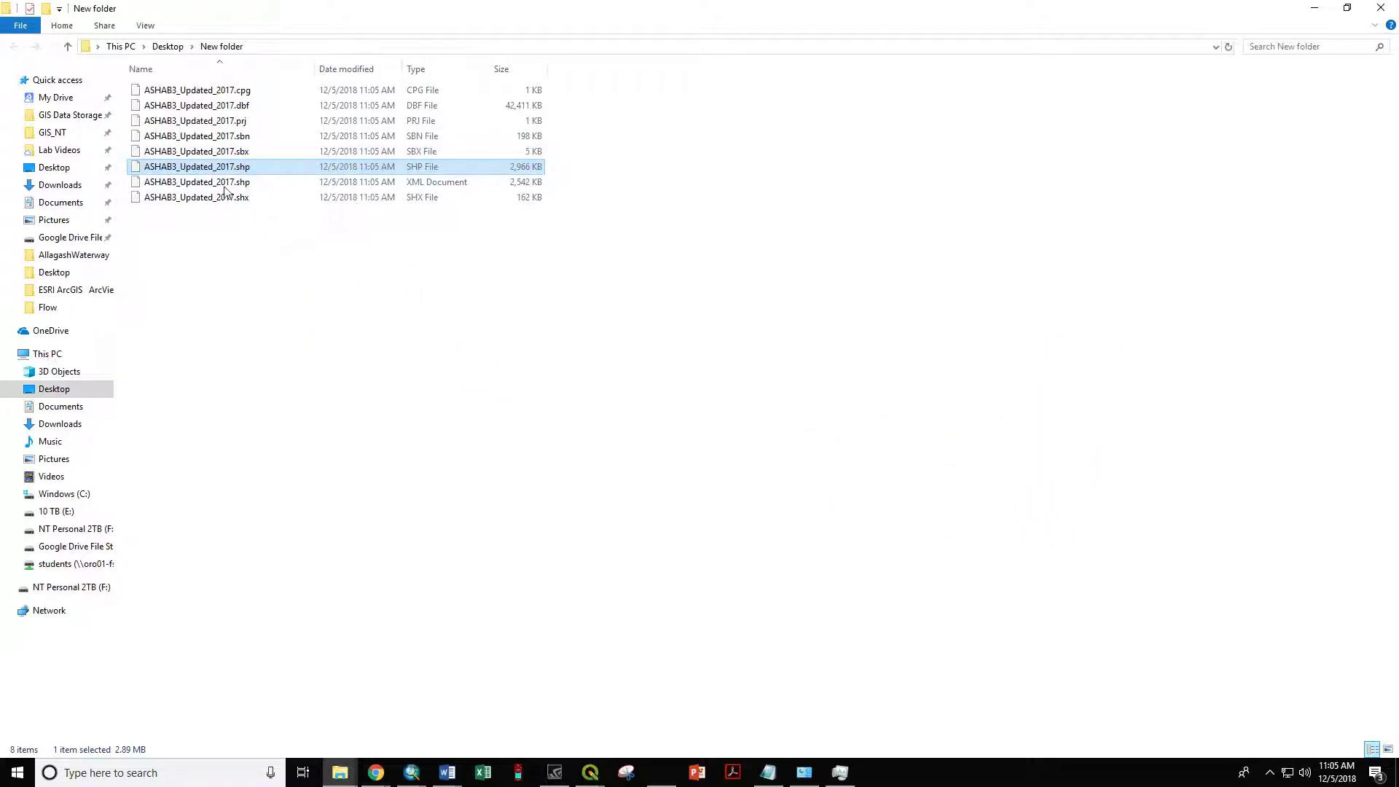
left_click_drag(242, 298, 236, 169)
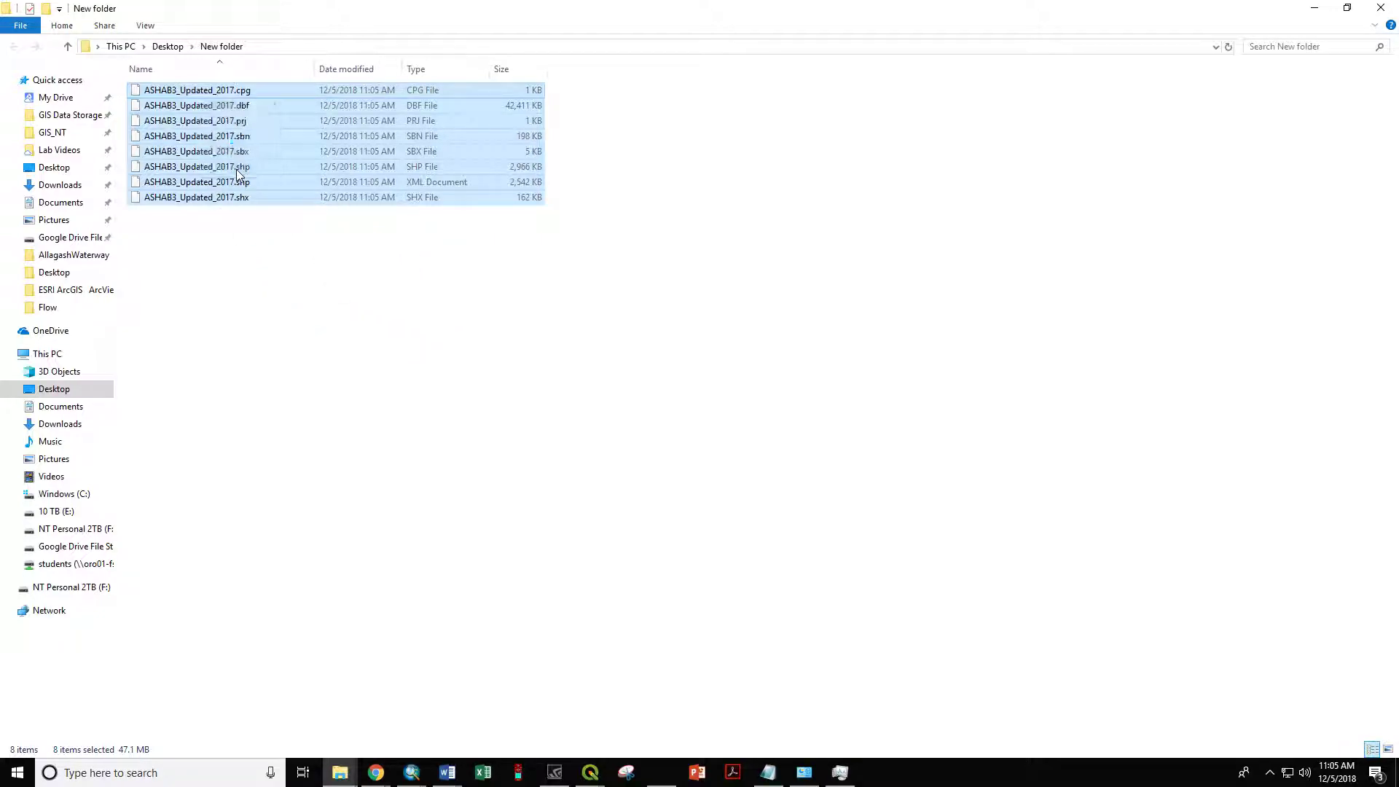
left_click(318, 333)
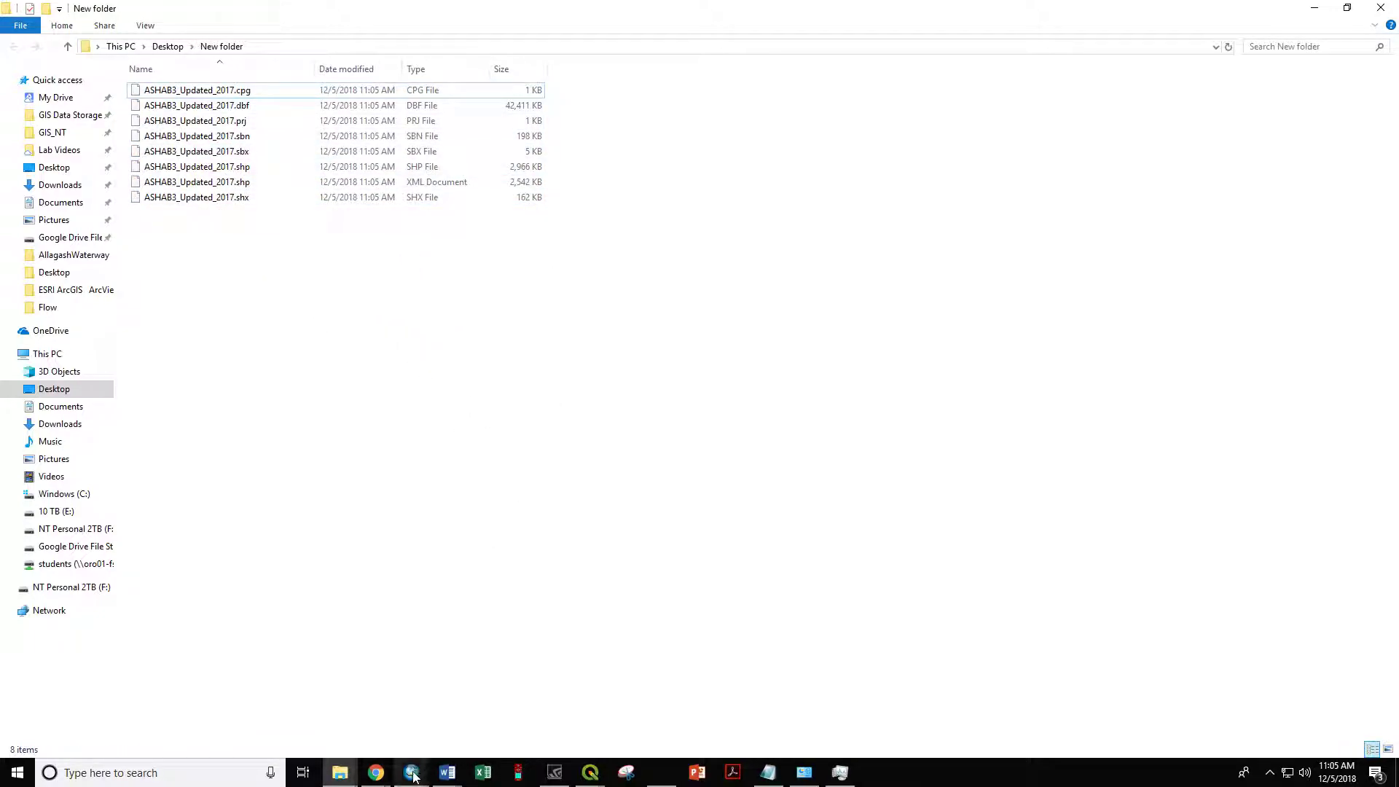
Switch to the ArcMap window with the New Document dialog, create a blank map, and change it to data view
mouse_move(412, 771)
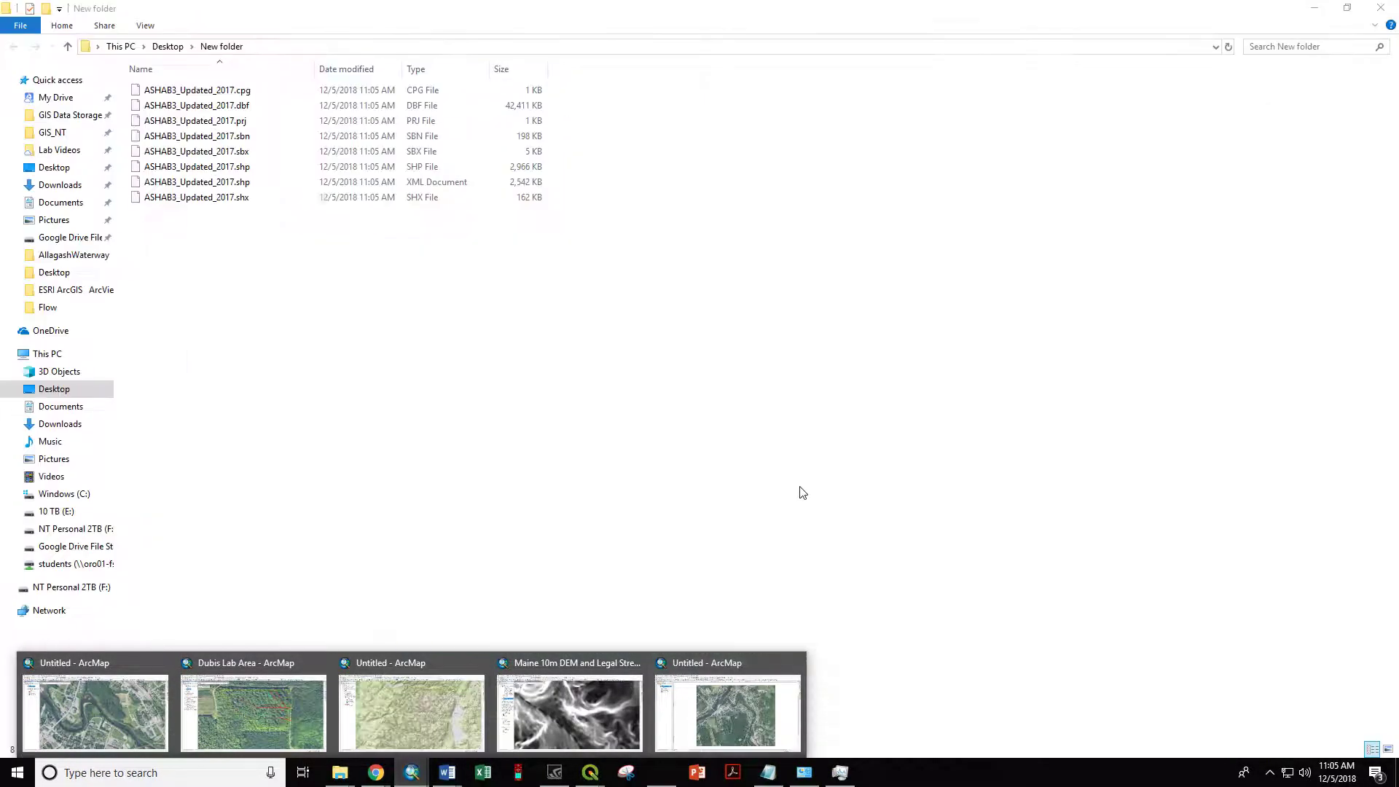
left_click(706, 665)
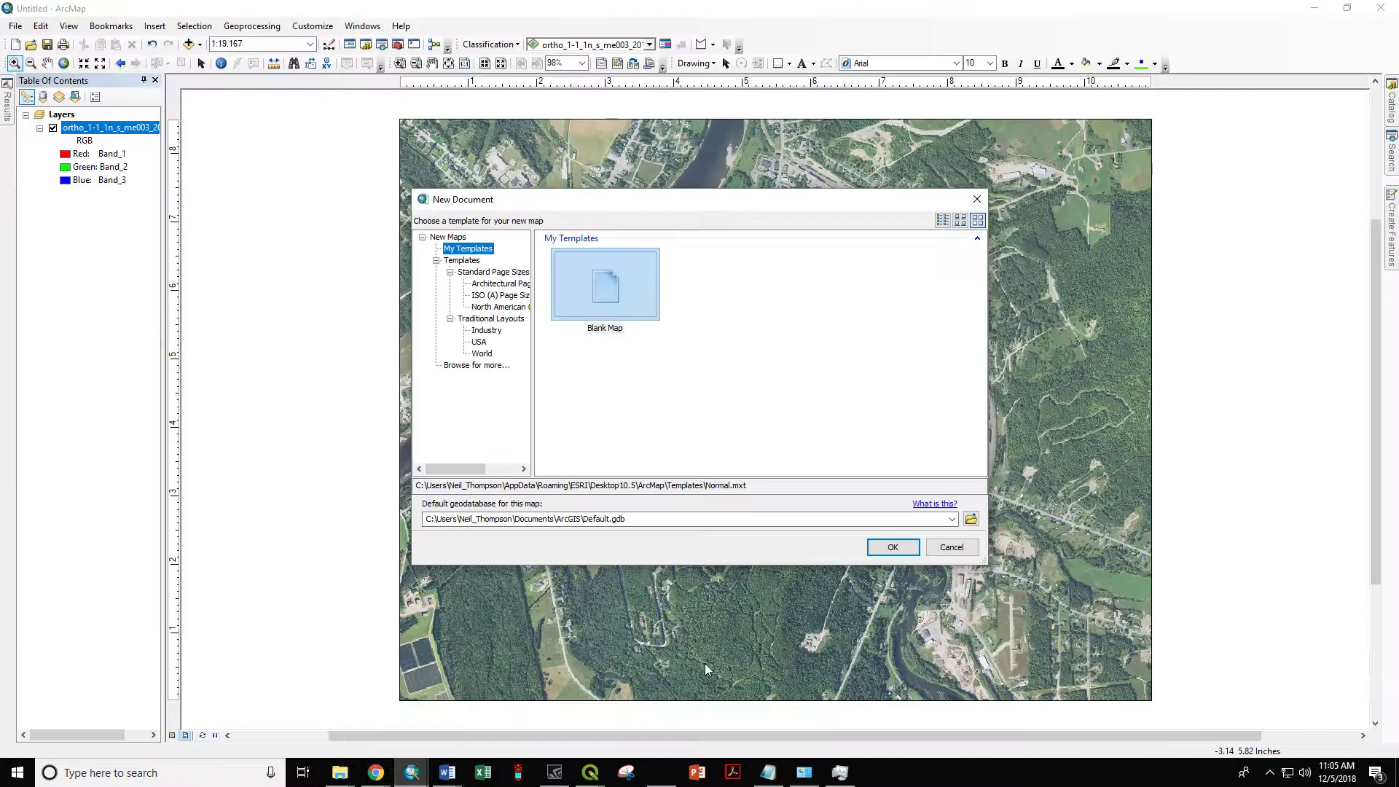
left_click(889, 545)
left_click(703, 416)
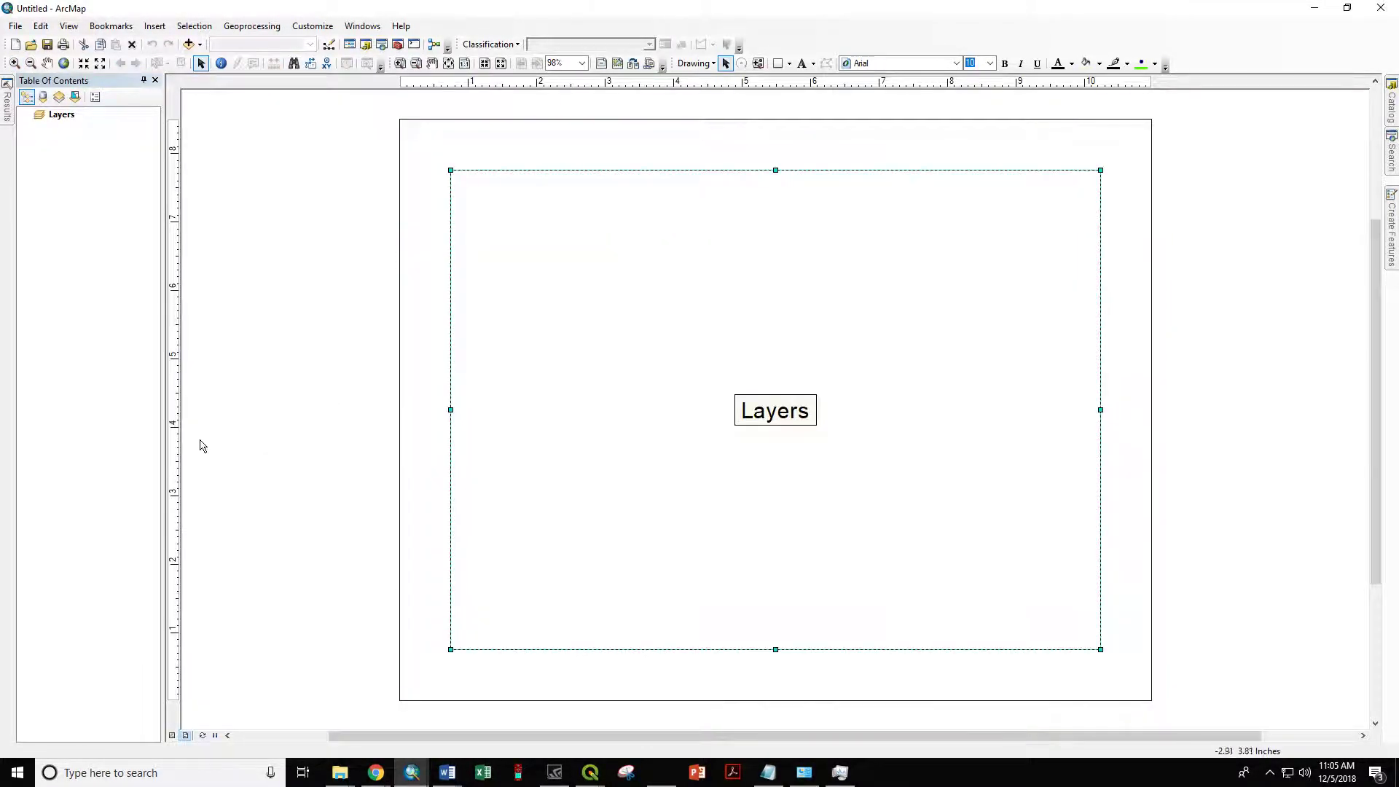
left_click(172, 735)
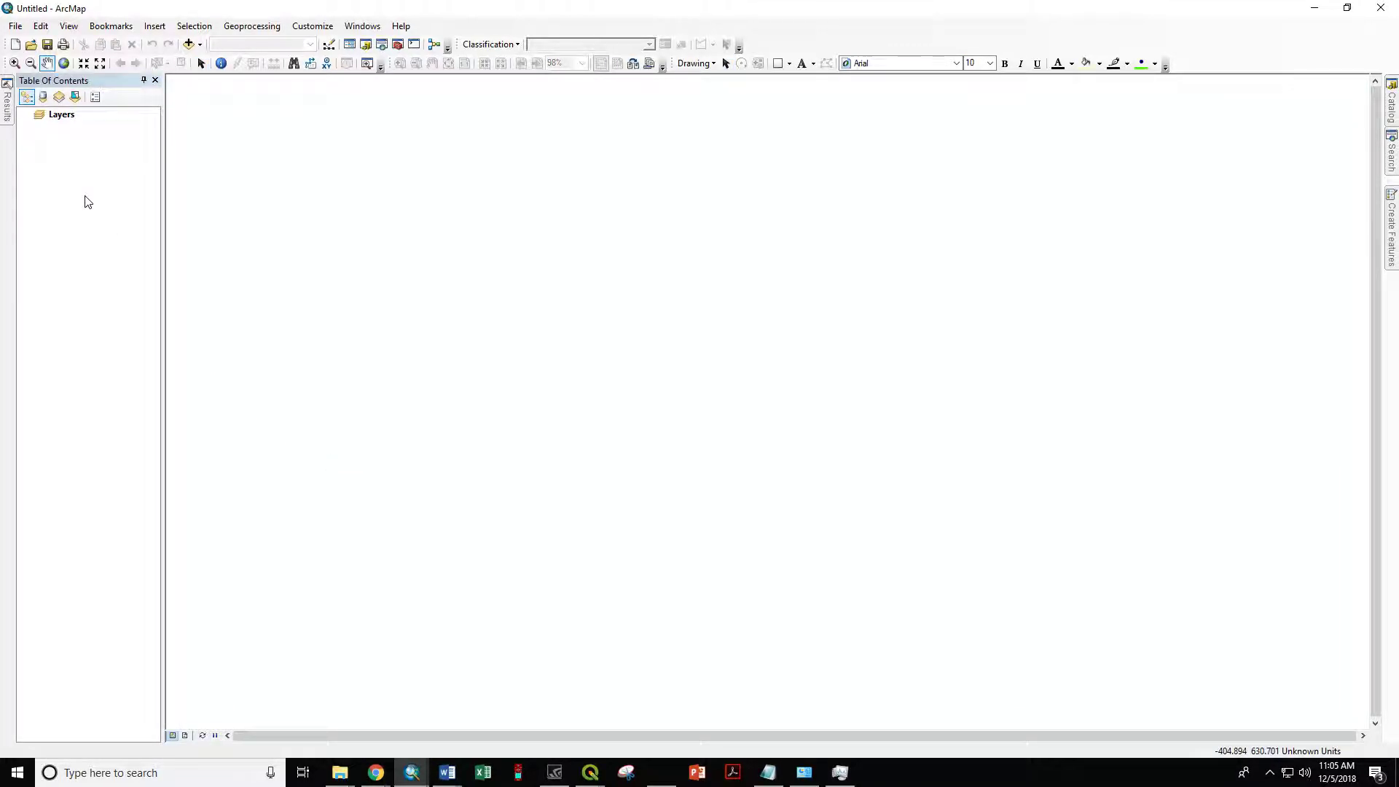
Start adding data and create a folder connection to New folder on the user profile's Desktop
left_click(188, 46)
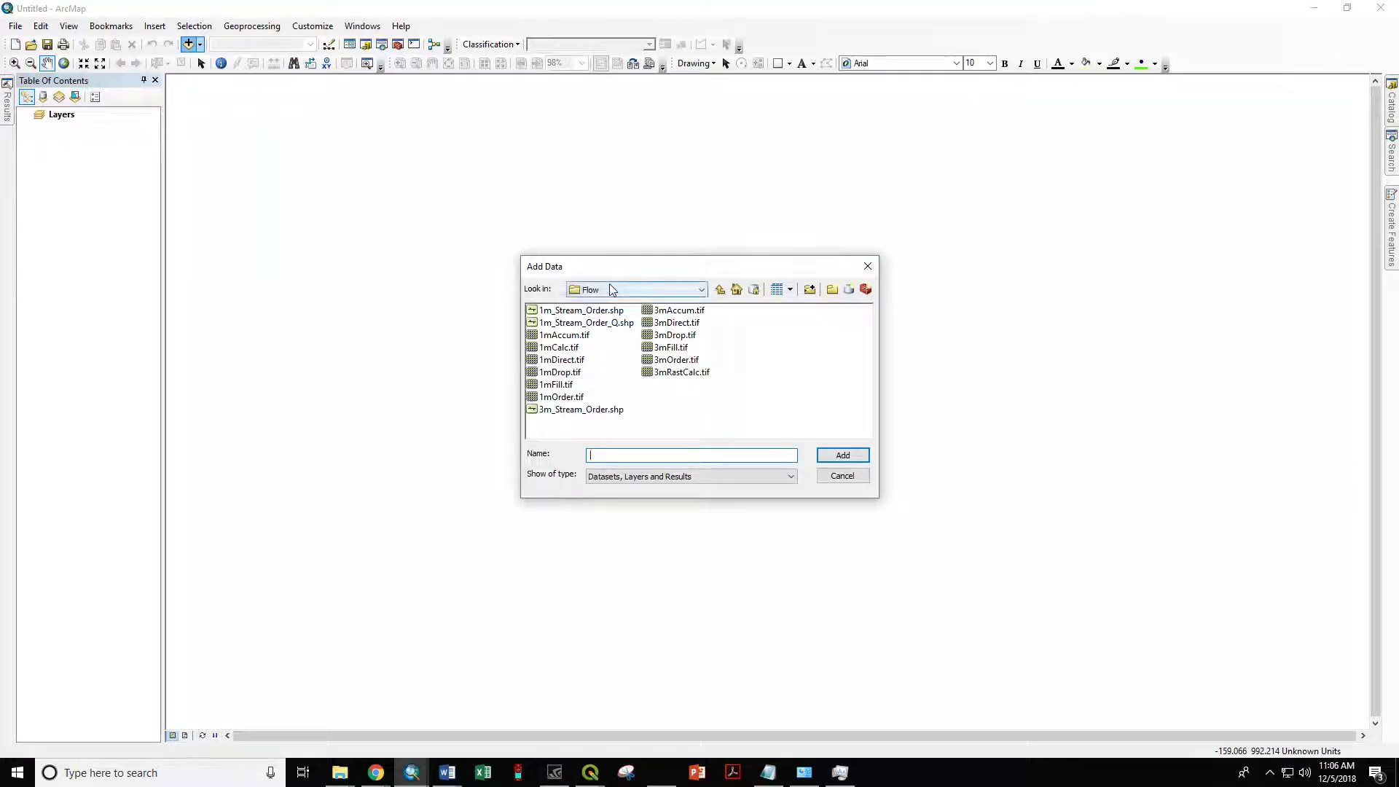
left_click(607, 290)
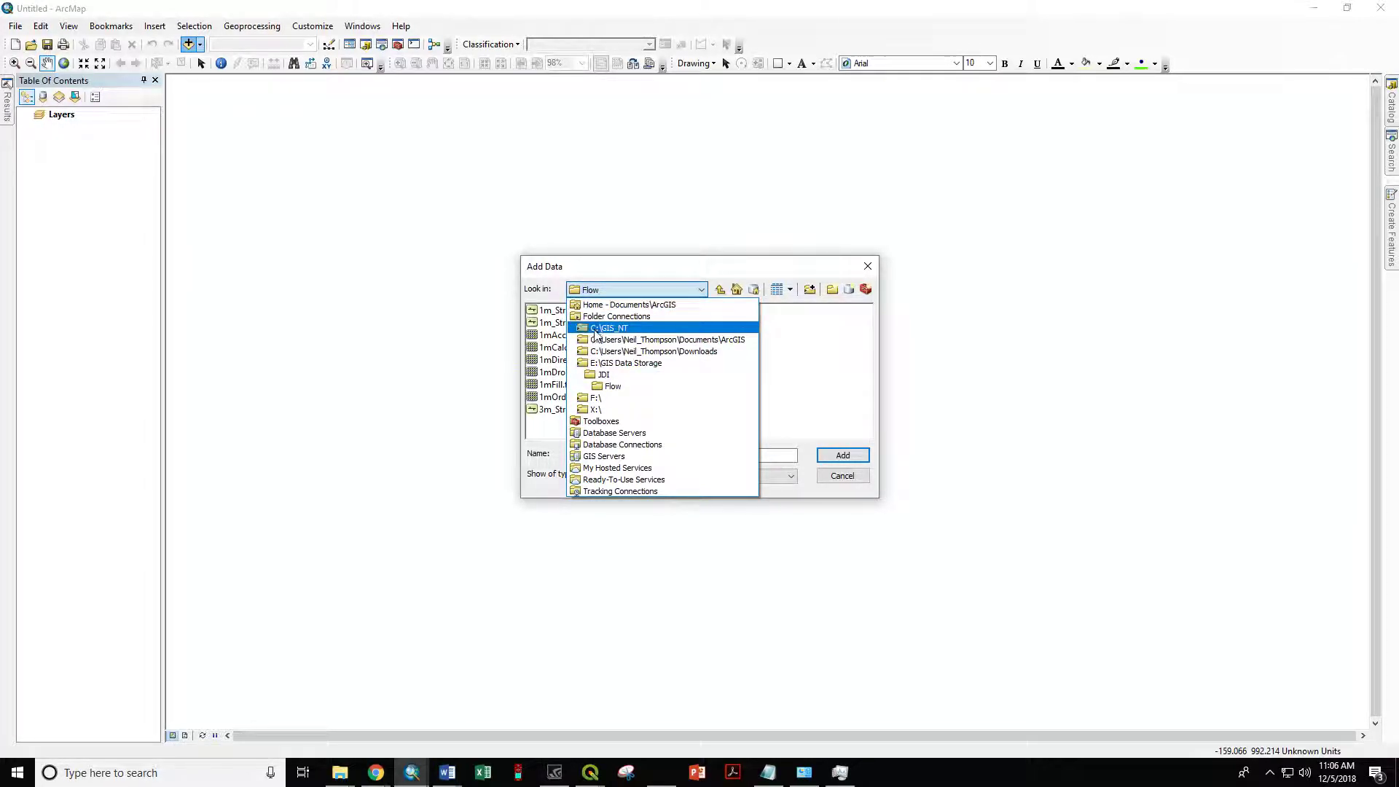
left_click(652, 271)
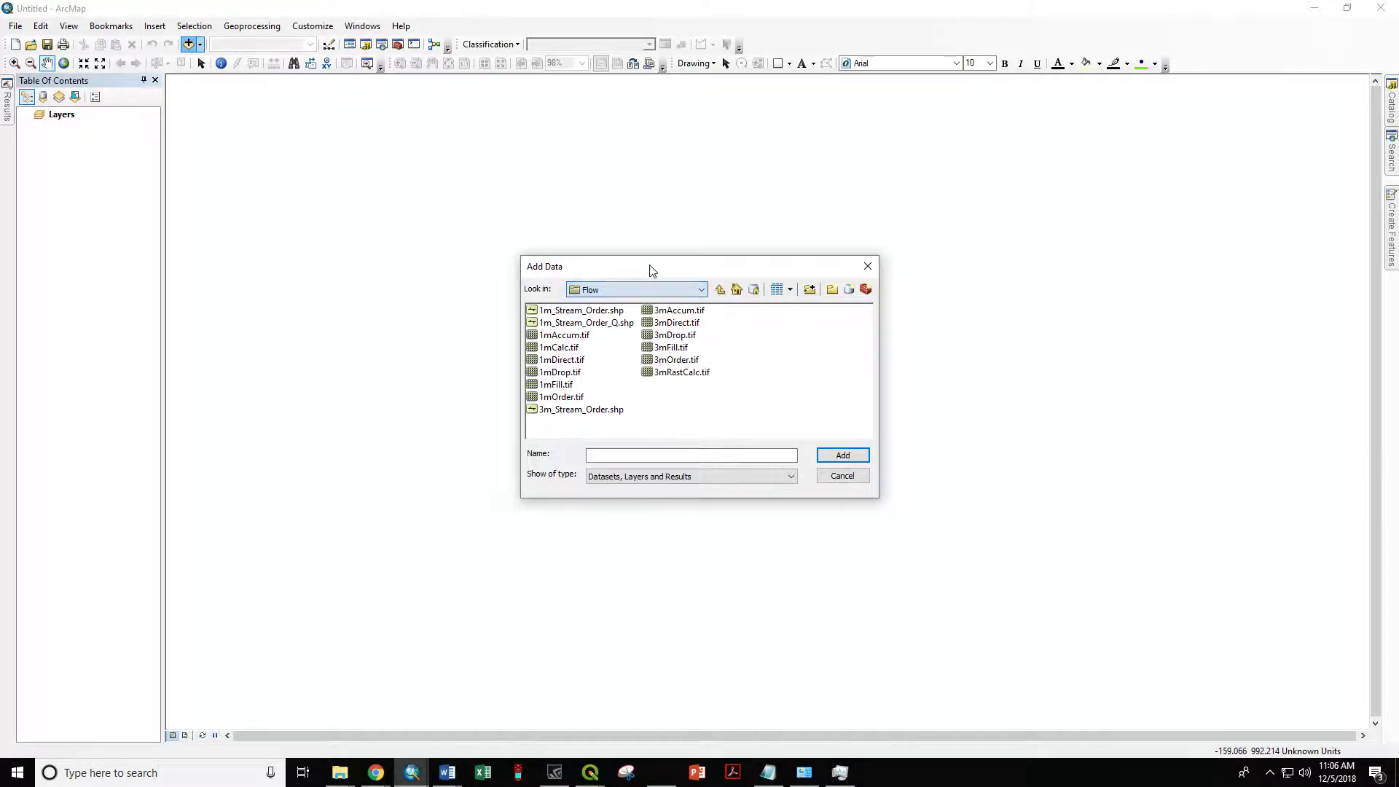
left_click(809, 290)
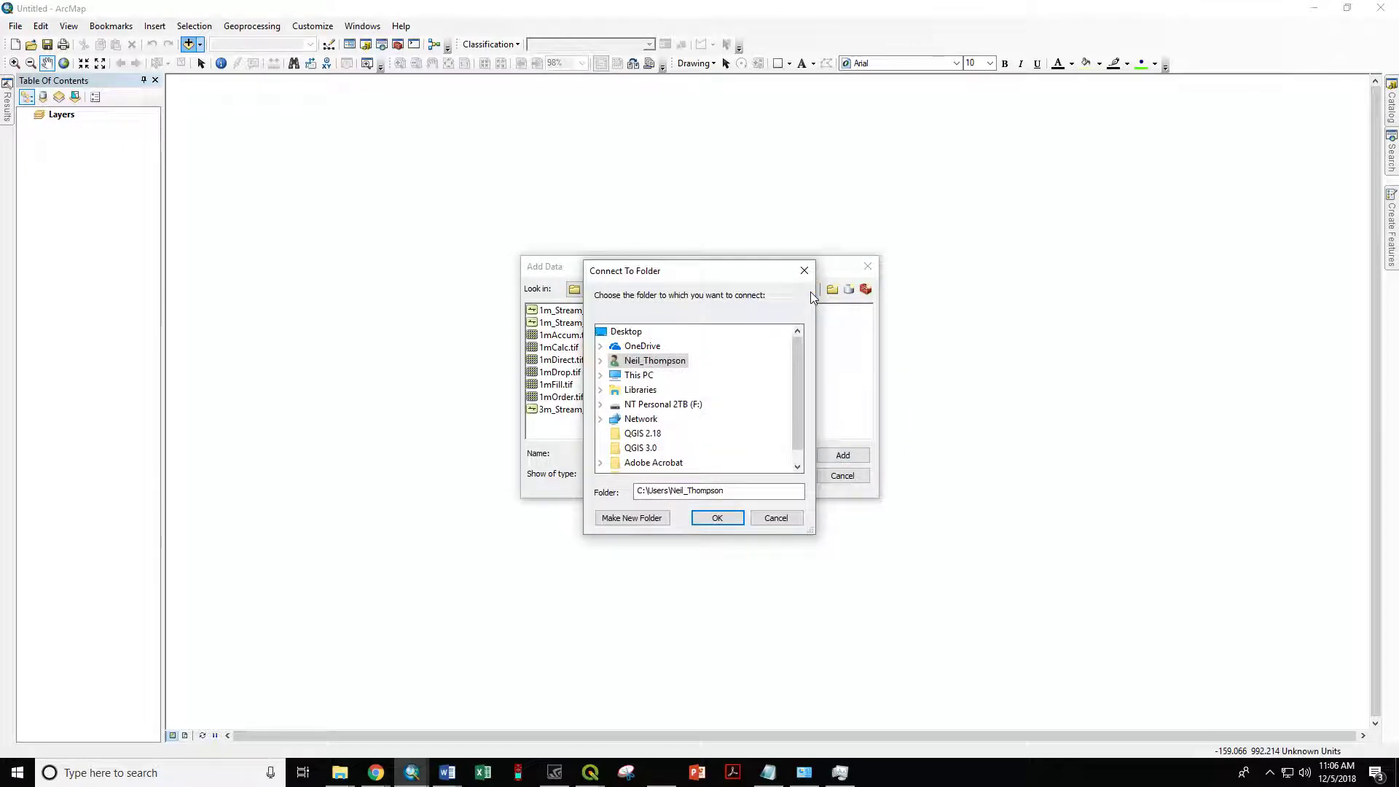
left_click(601, 362)
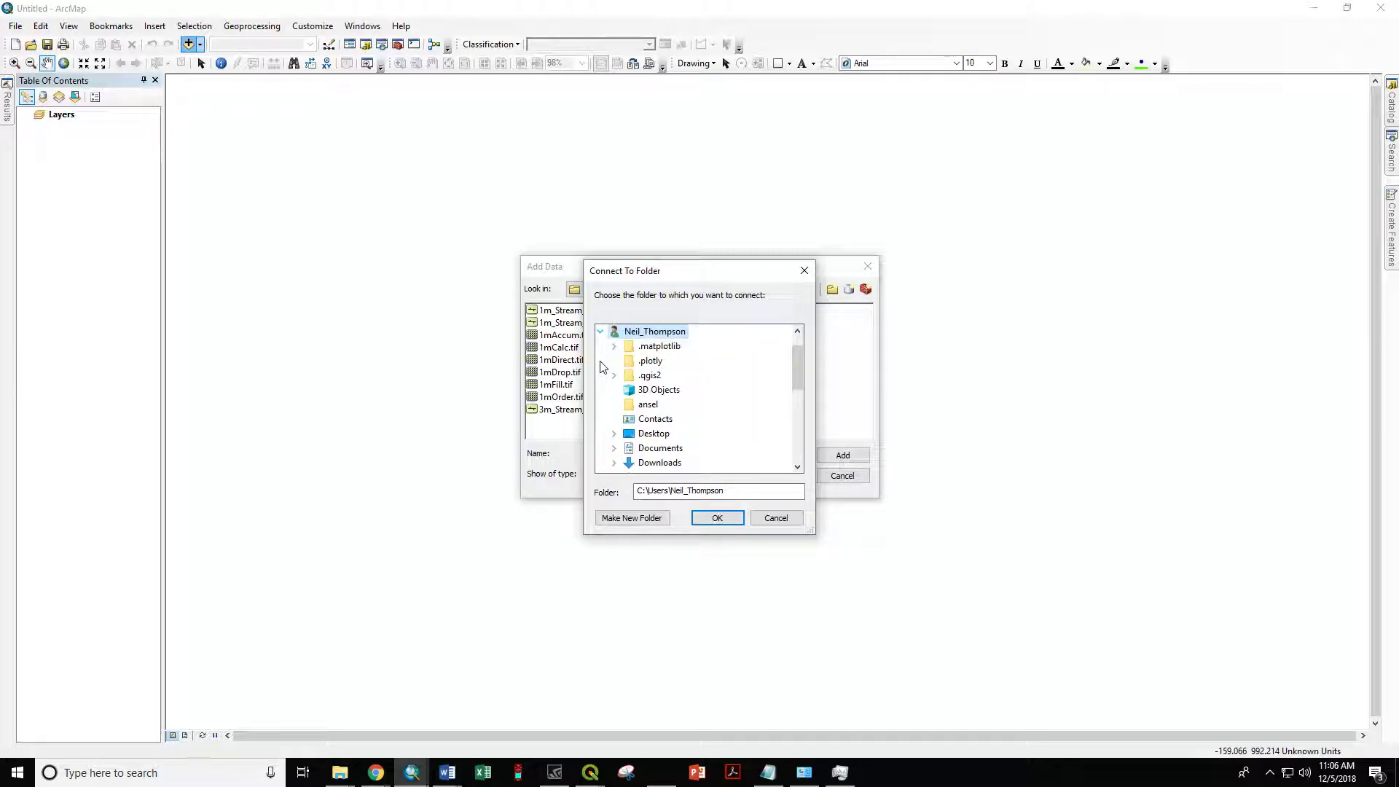
left_click(614, 434)
scroll(619, 409, "down", 2)
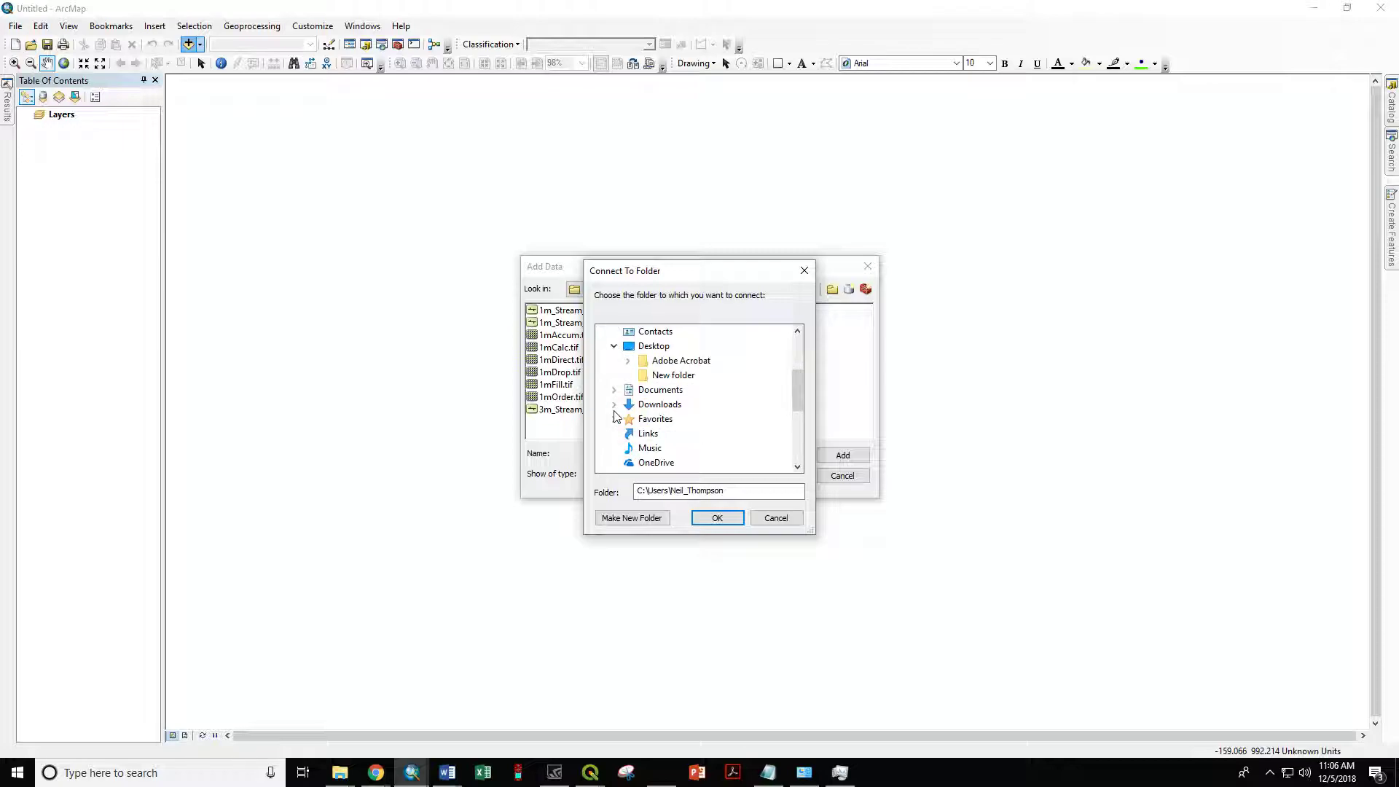
left_click(672, 374)
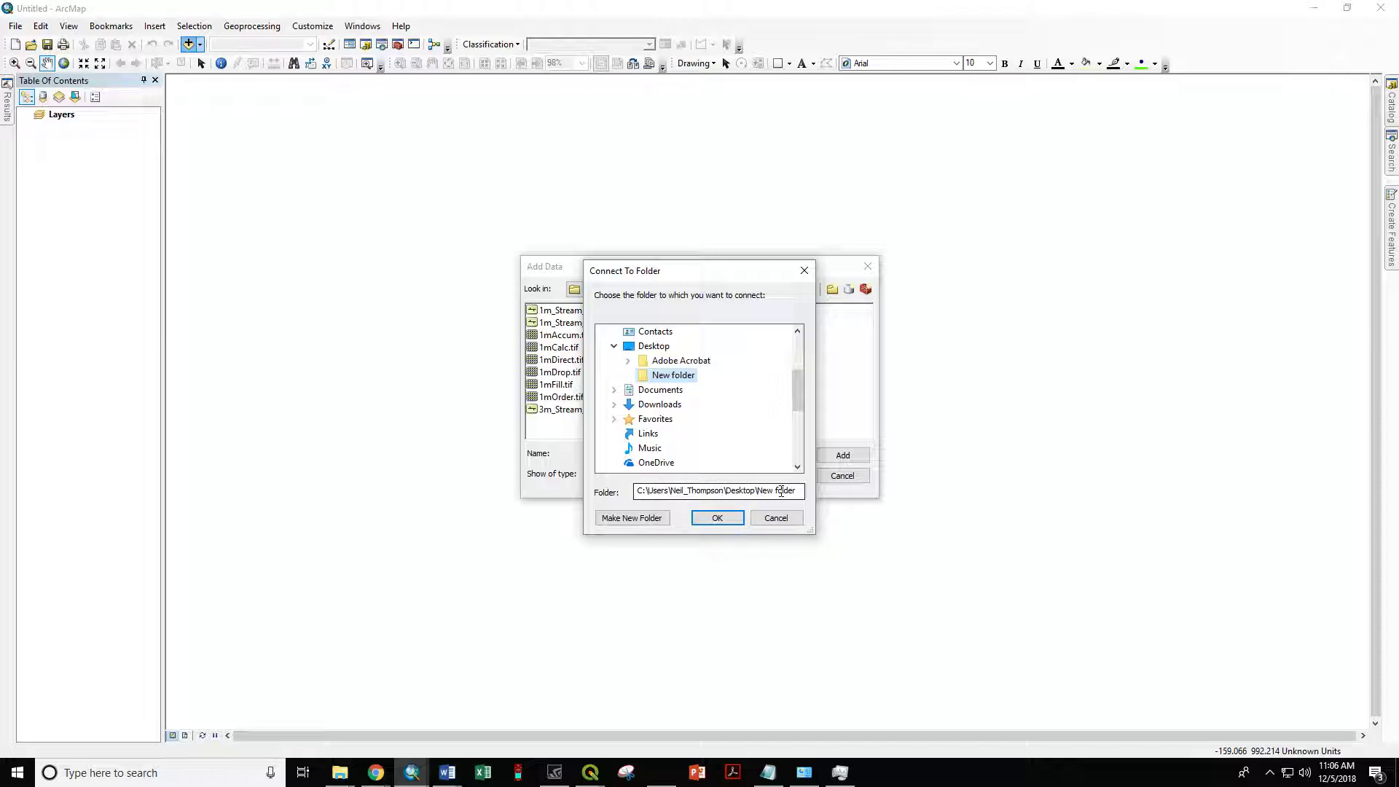
left_click(711, 518)
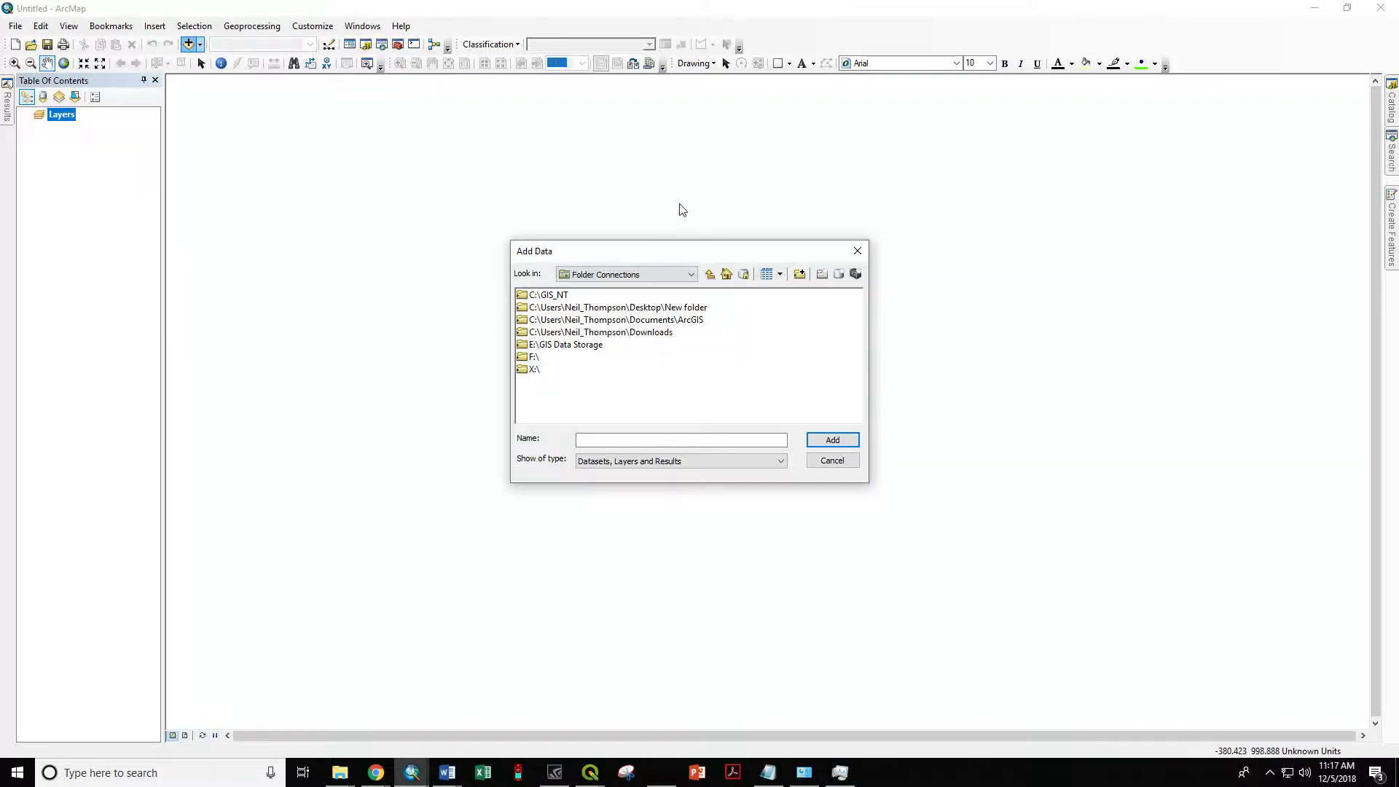
Add ASHAB3_Updated_2017.shp to the map from the connected New folder on the Desktop
left_click_drag(692, 250, 713, 220)
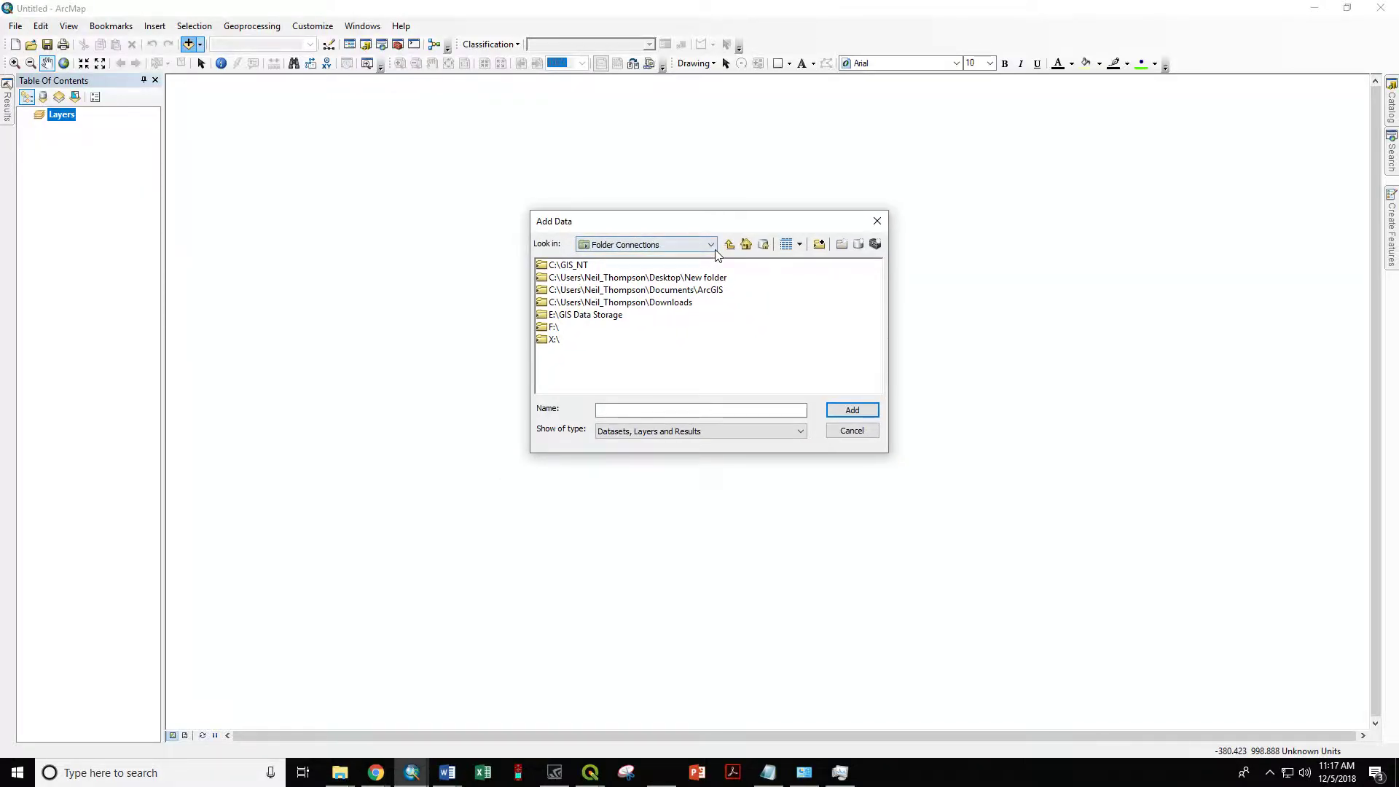
left_click(709, 244)
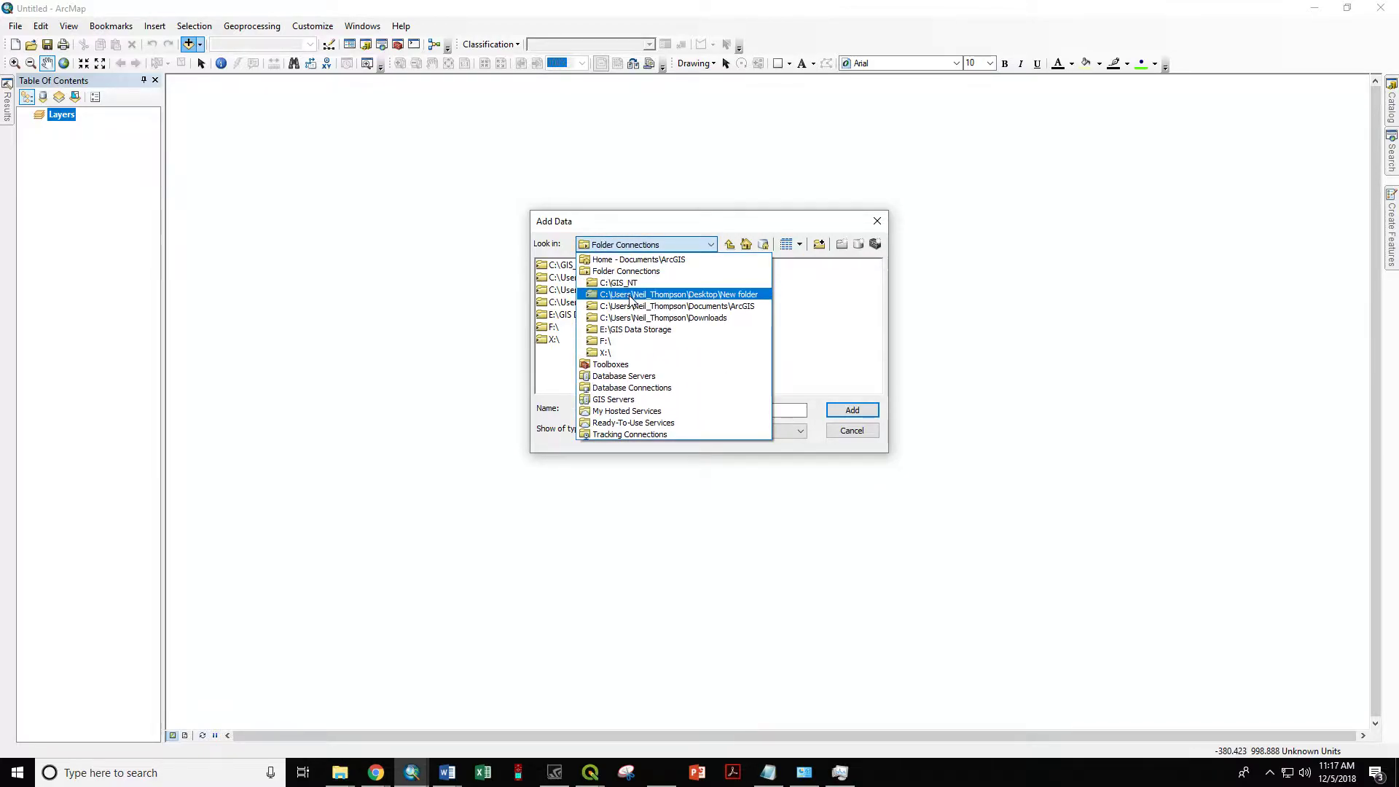
left_click(747, 295)
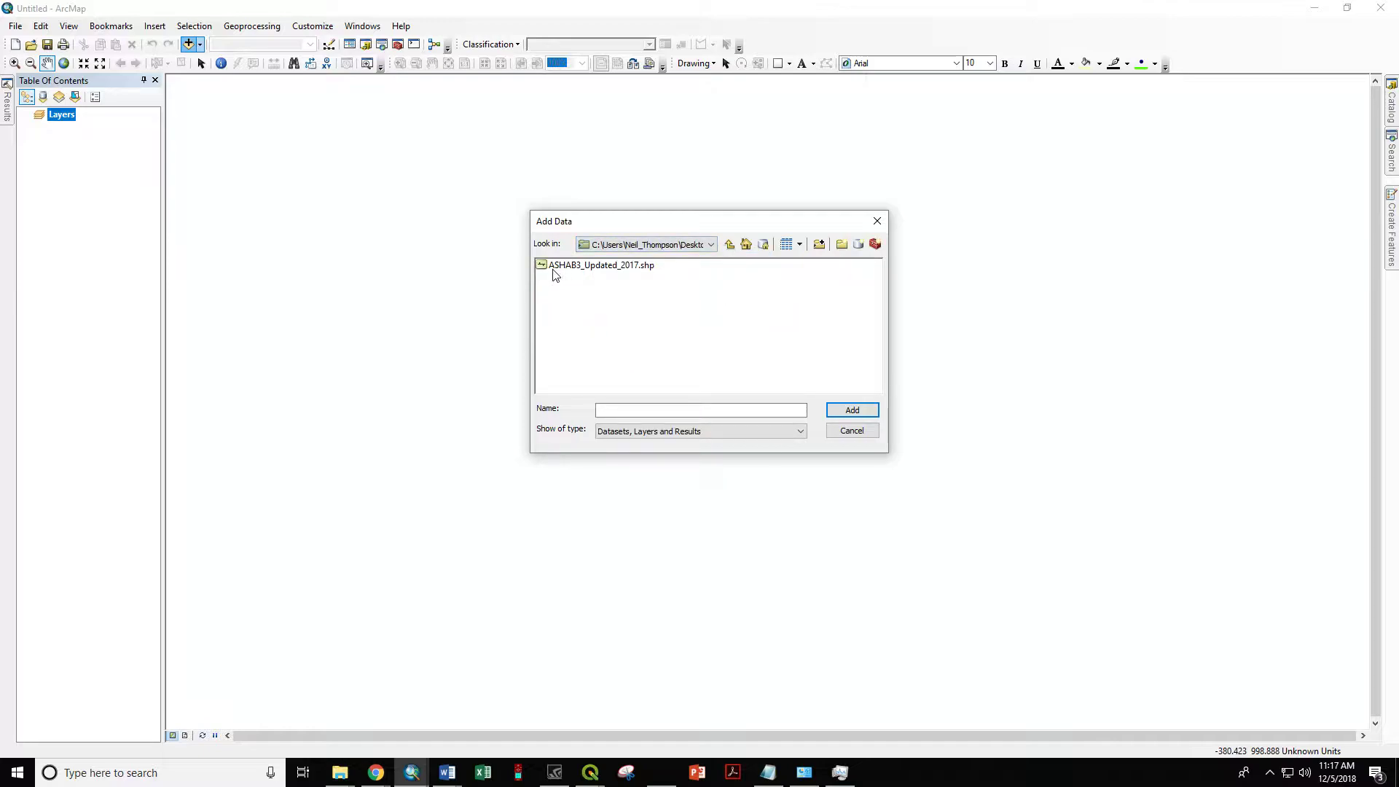
left_click(639, 269)
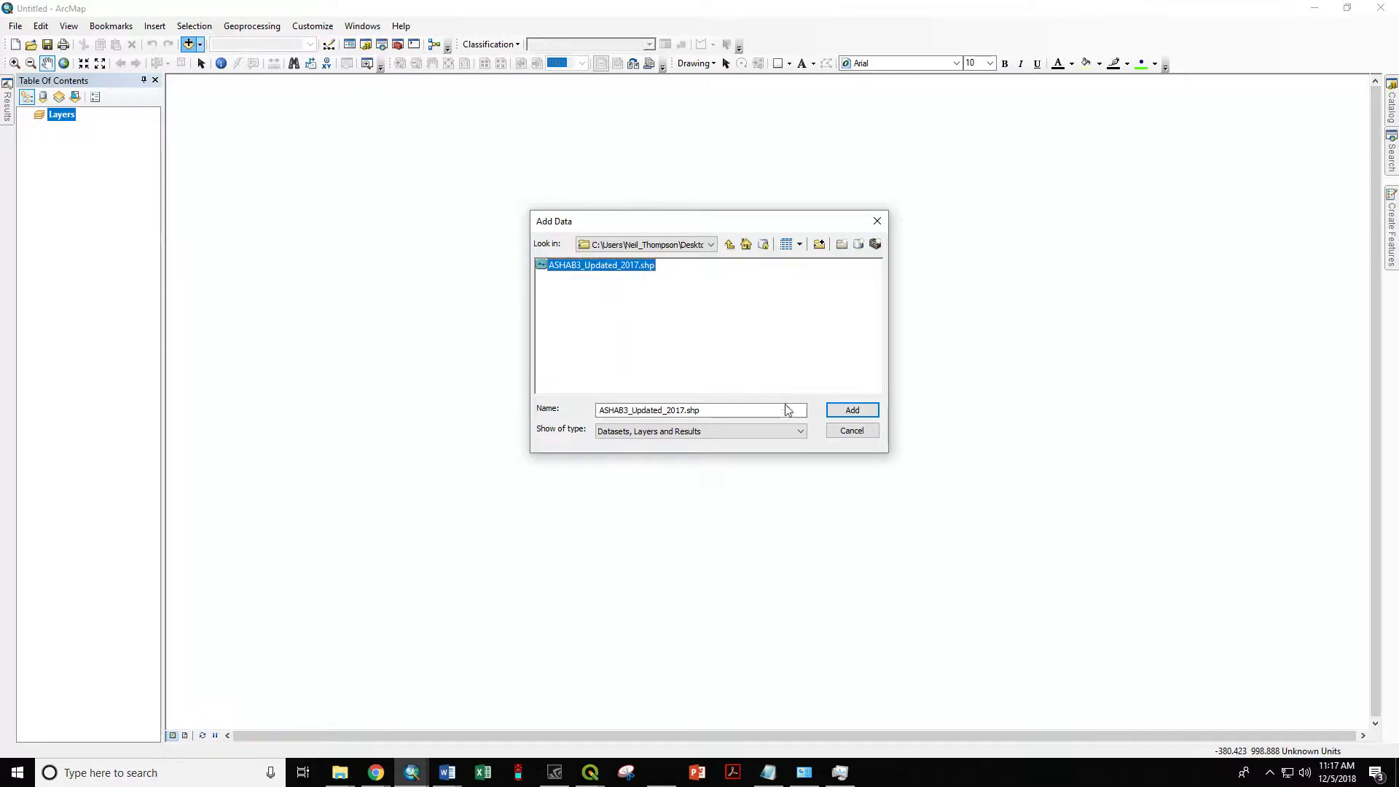
left_click(847, 409)
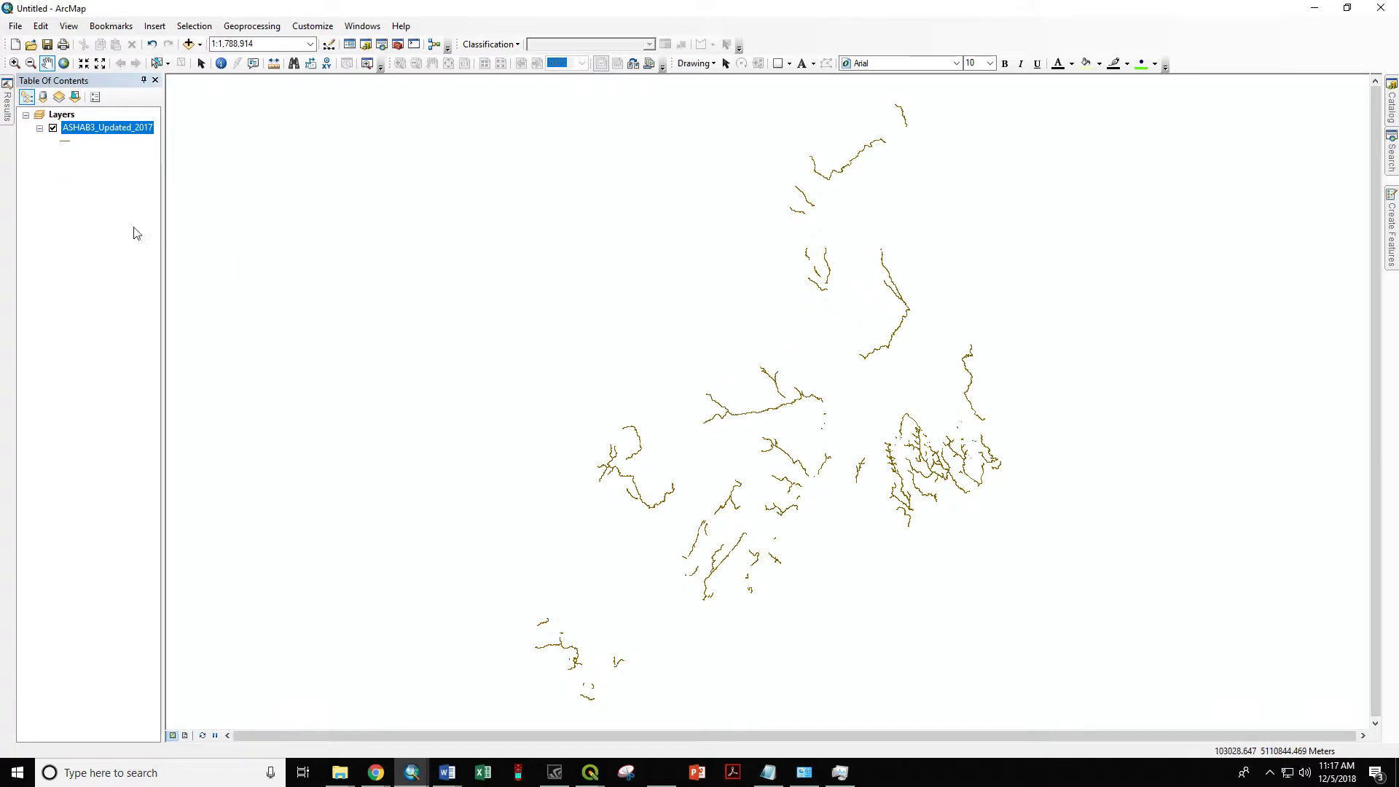
Start adding another dataset and look over the locations available for a new folder connection, without connecting one
left_click(189, 44)
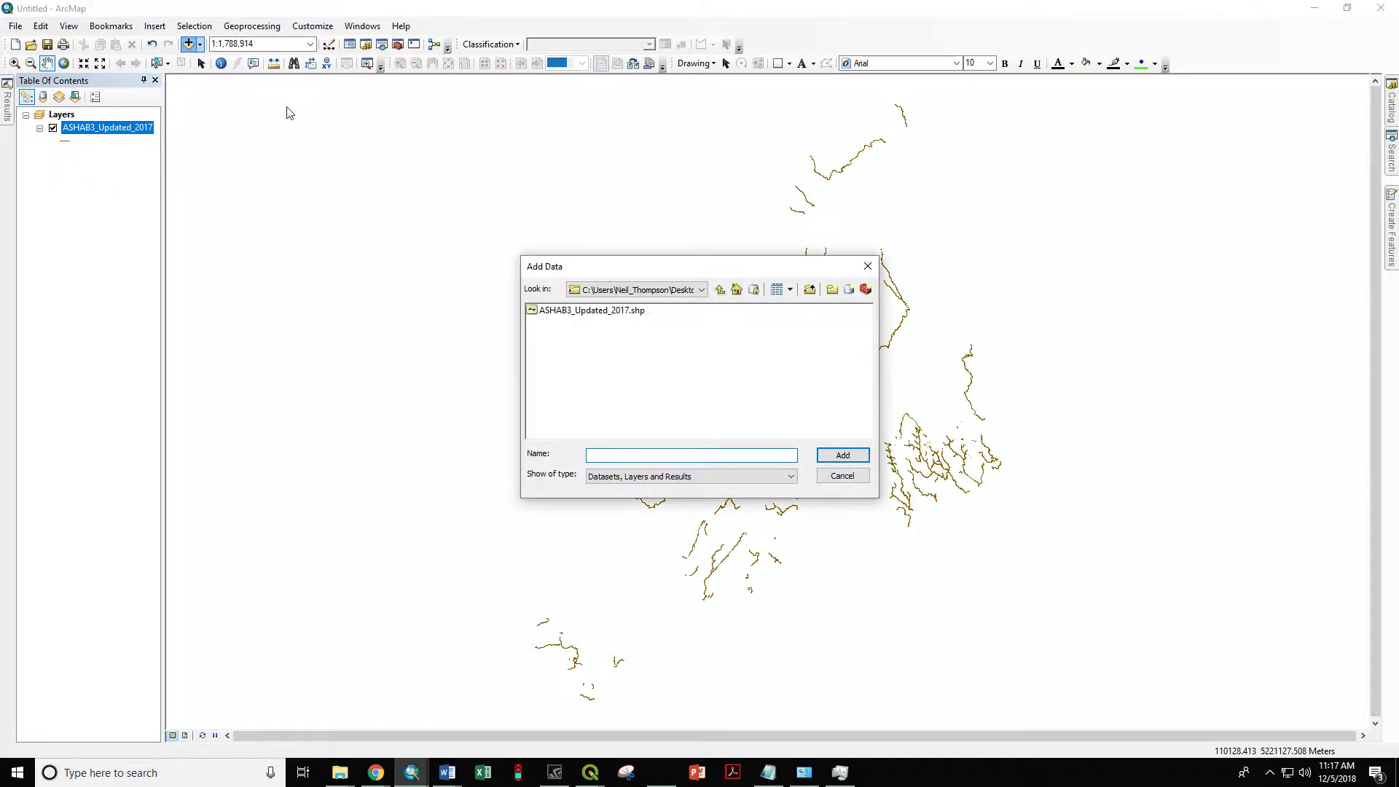
left_click(808, 290)
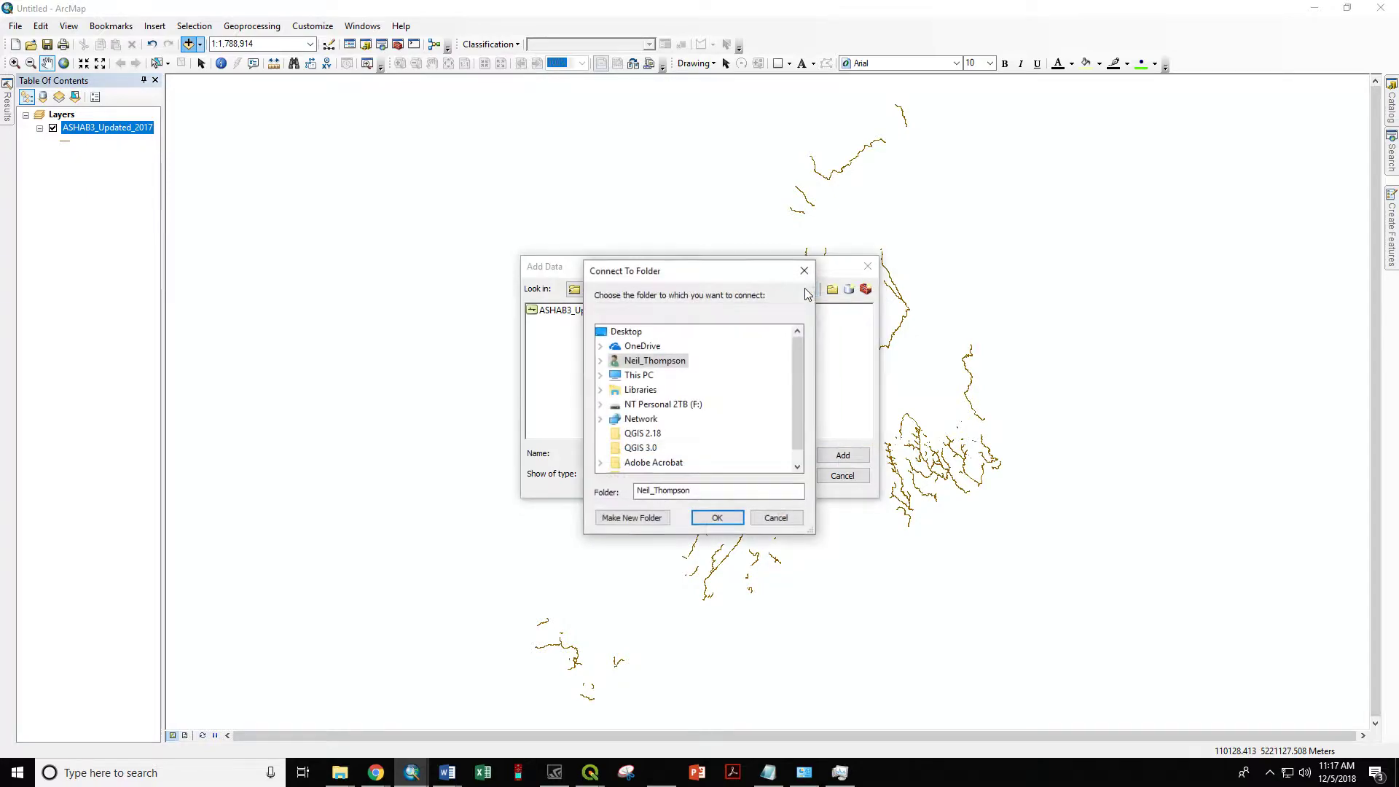
left_click_drag(709, 275, 998, 225)
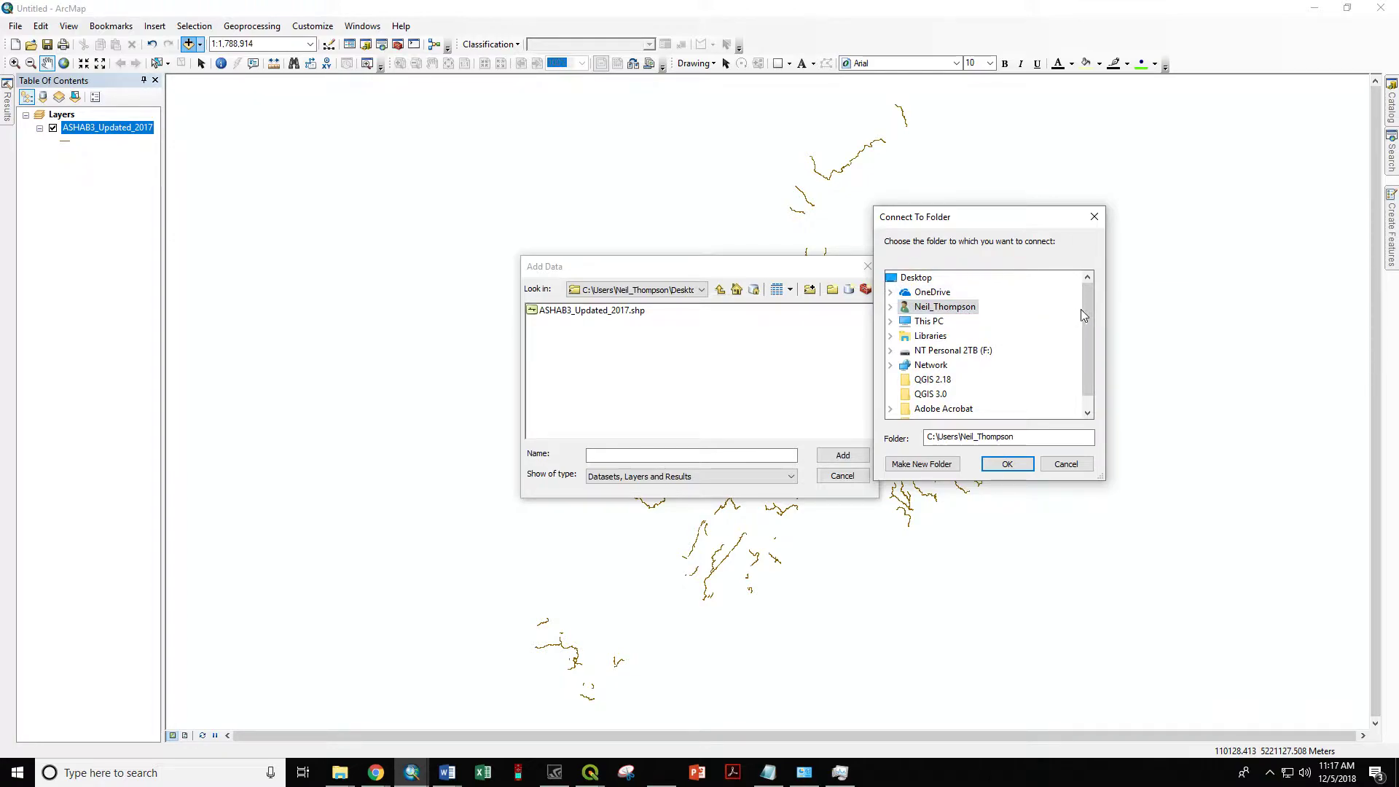
scroll(1093, 344, "down", 1)
scroll(1089, 343, "up", 1)
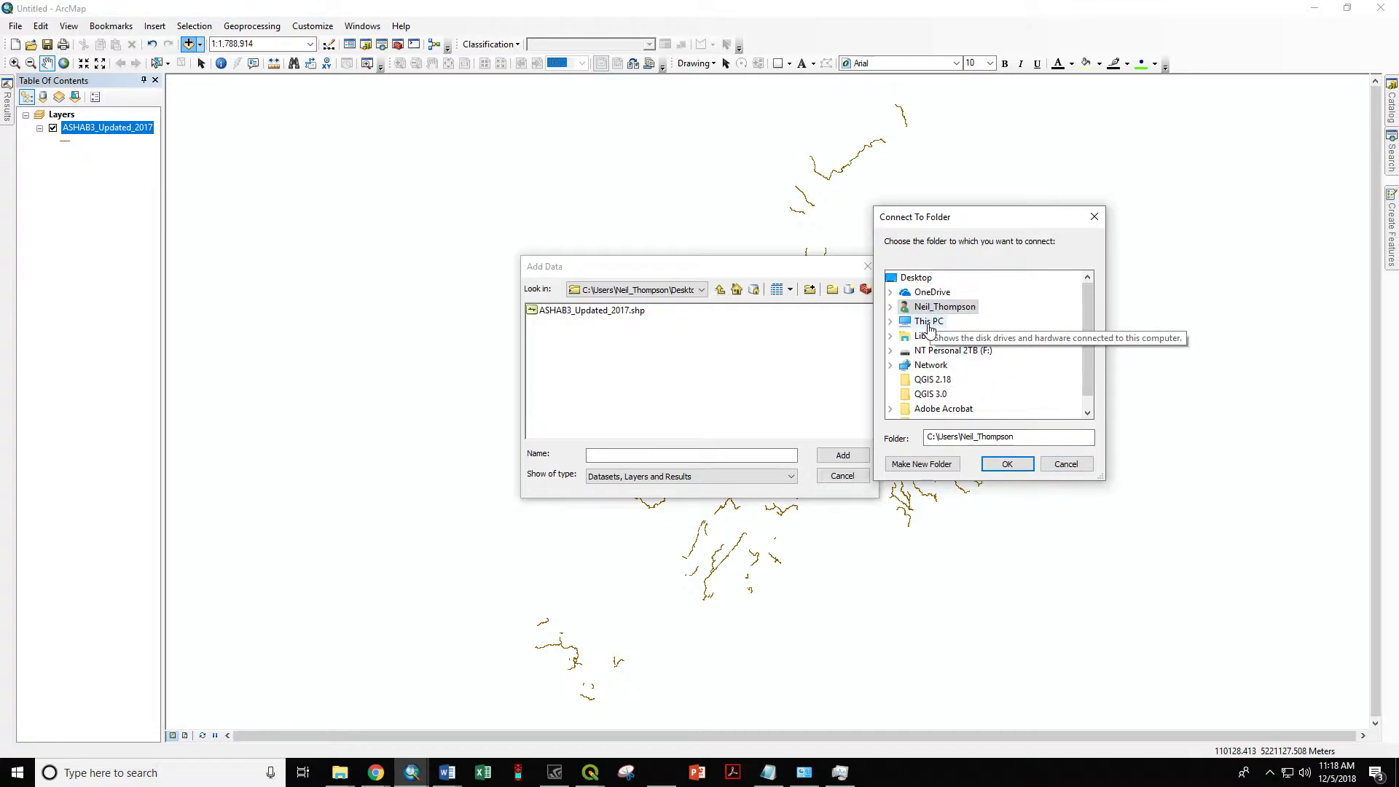
left_click(1064, 463)
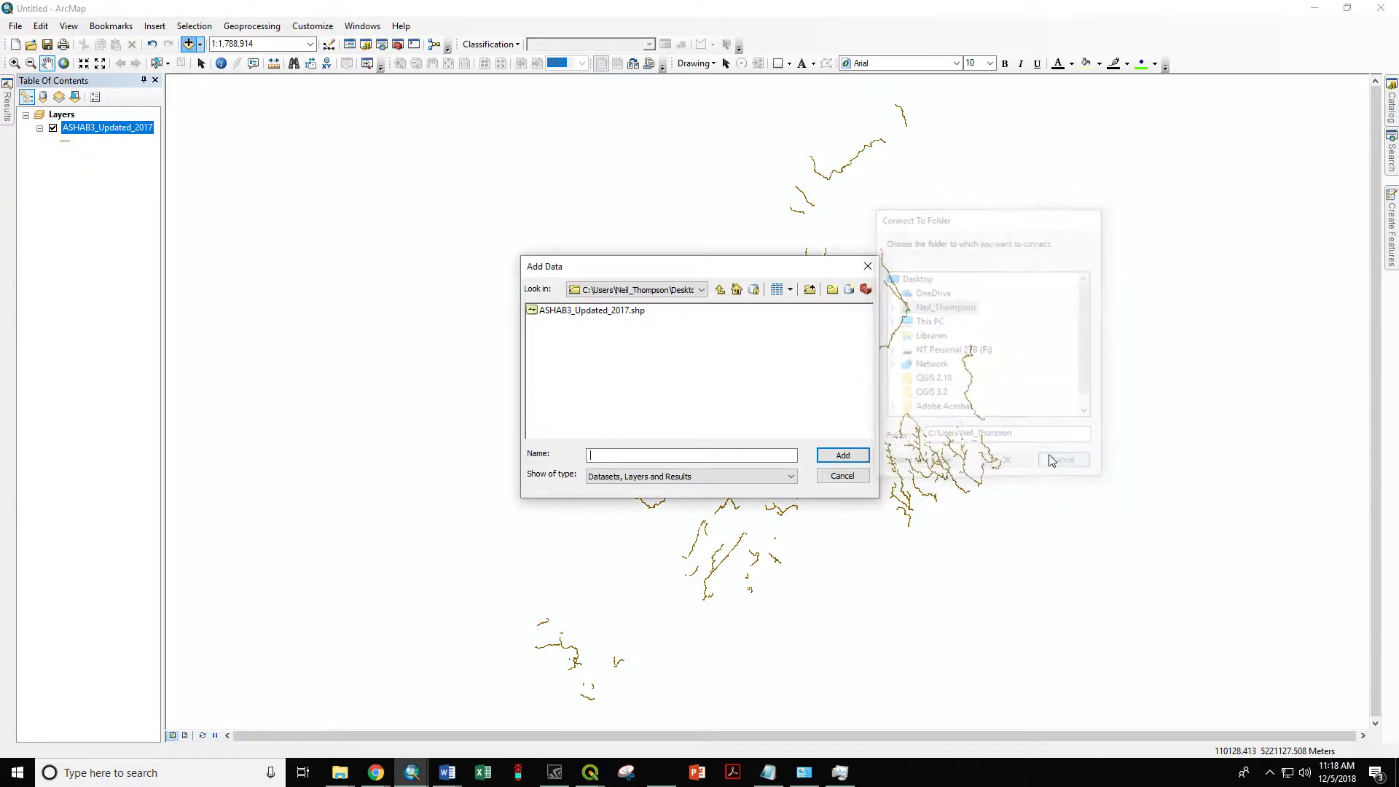
Add Waterbodies_Maine_National_Hydrological_Dataset.shp from the Maine 10m DEM and Legal Streams folder on X:\, dismissing the coordinate system warning
left_click(690, 293)
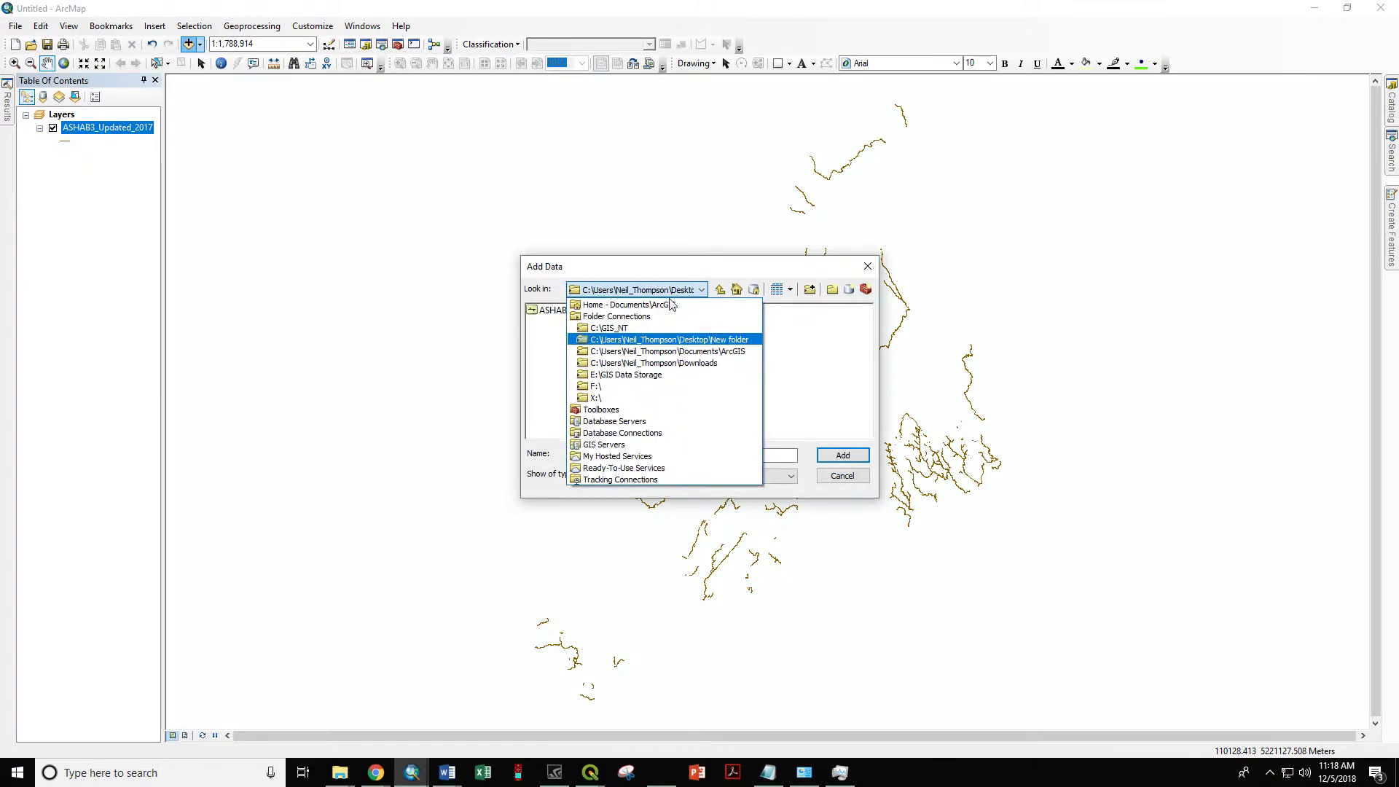
left_click(594, 399)
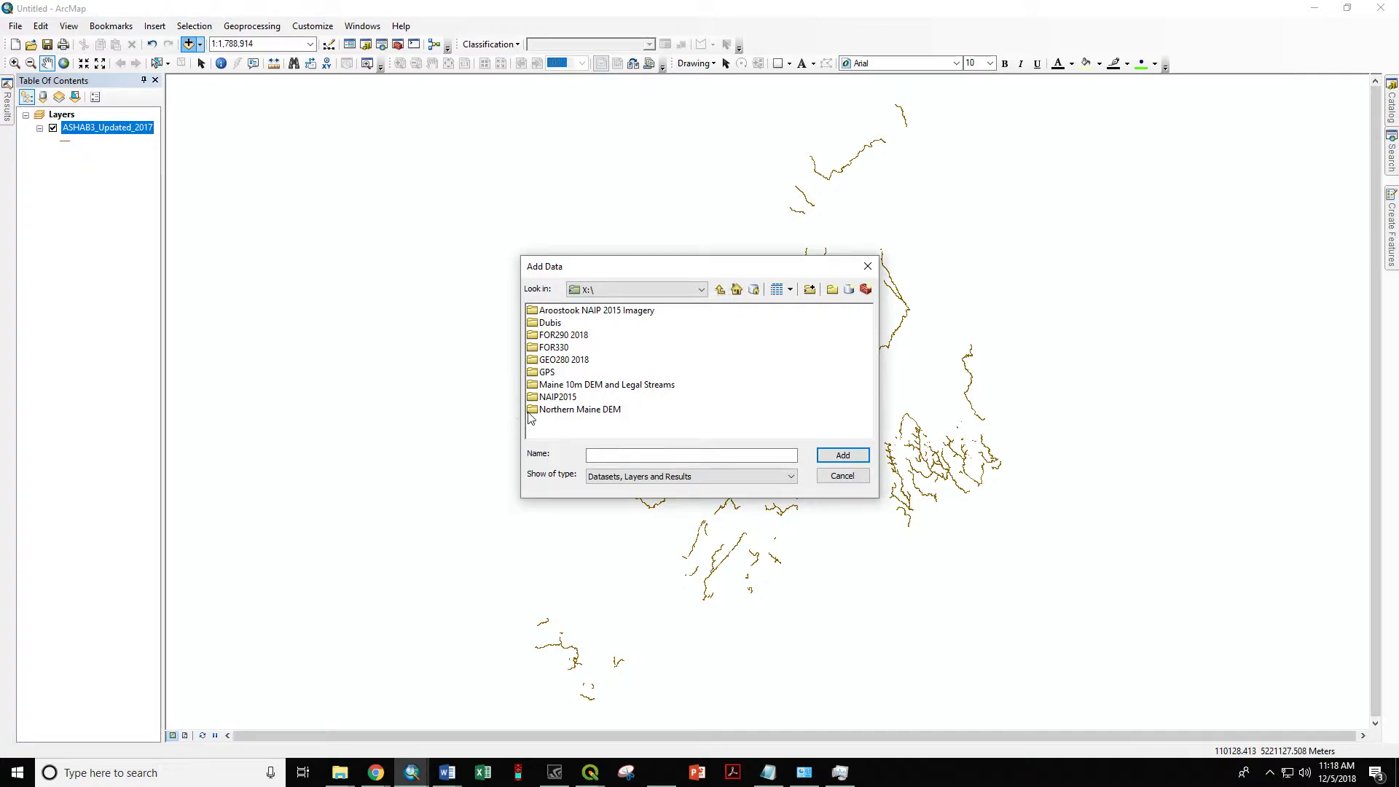
double_click(590, 387)
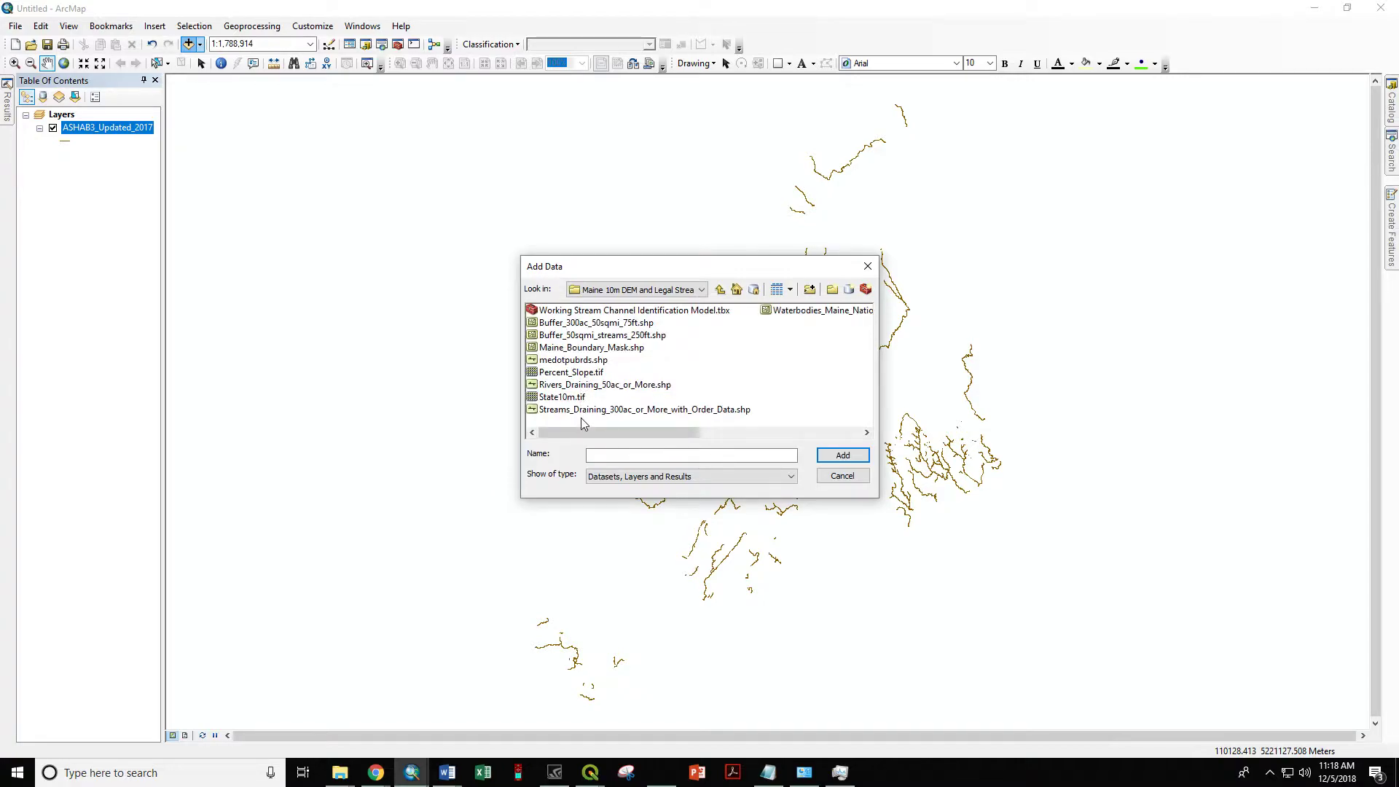
left_click_drag(593, 431, 533, 408)
left_click_drag(710, 267, 496, 212)
left_click(561, 259)
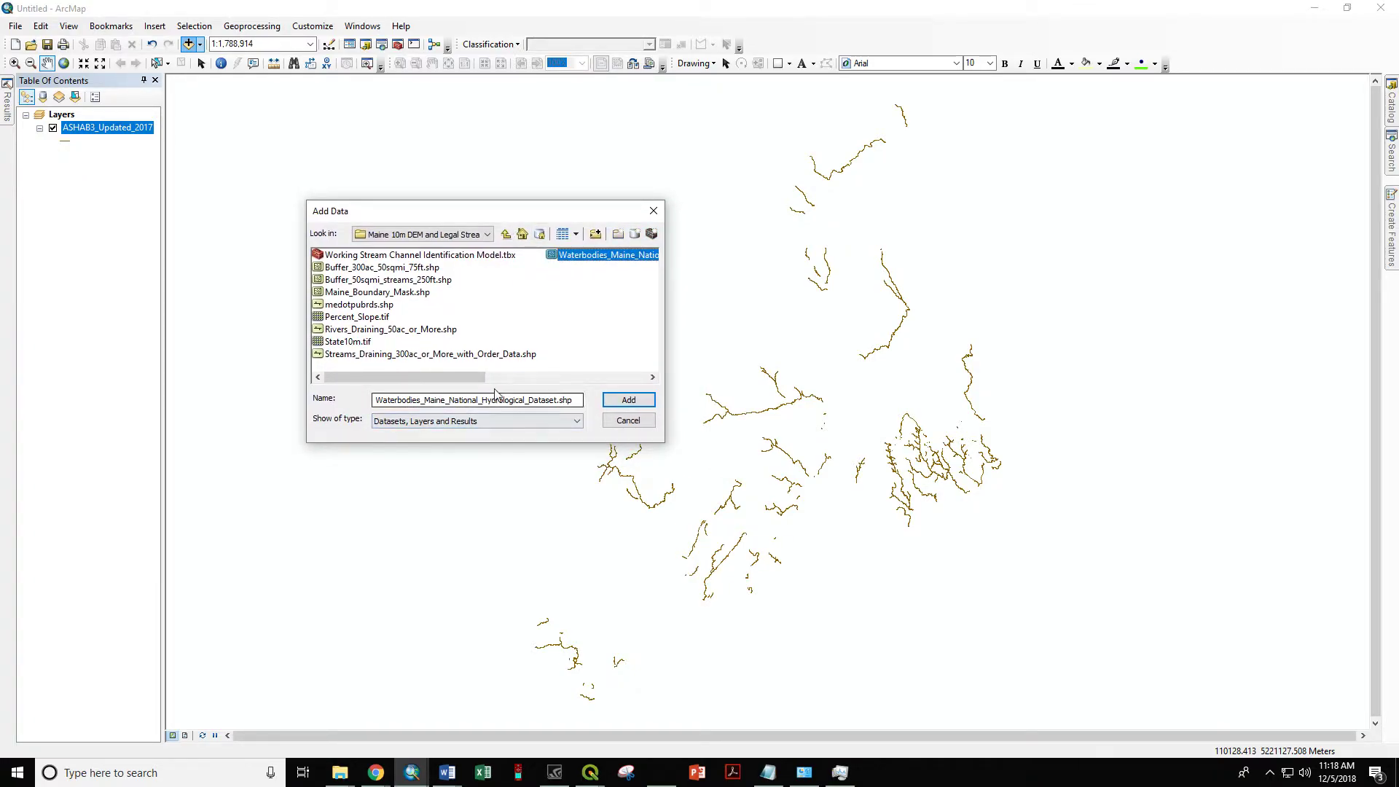
left_click(624, 403)
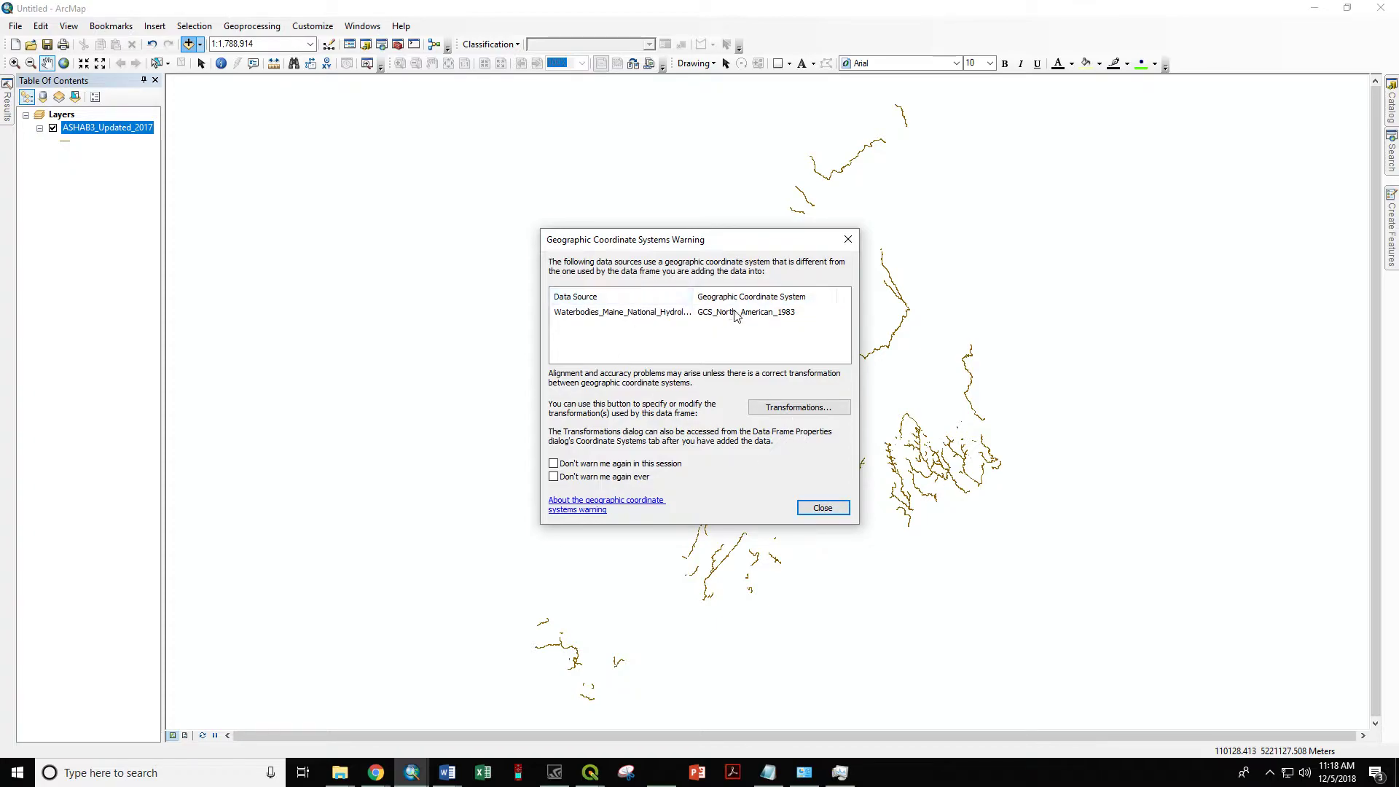
left_click(822, 507)
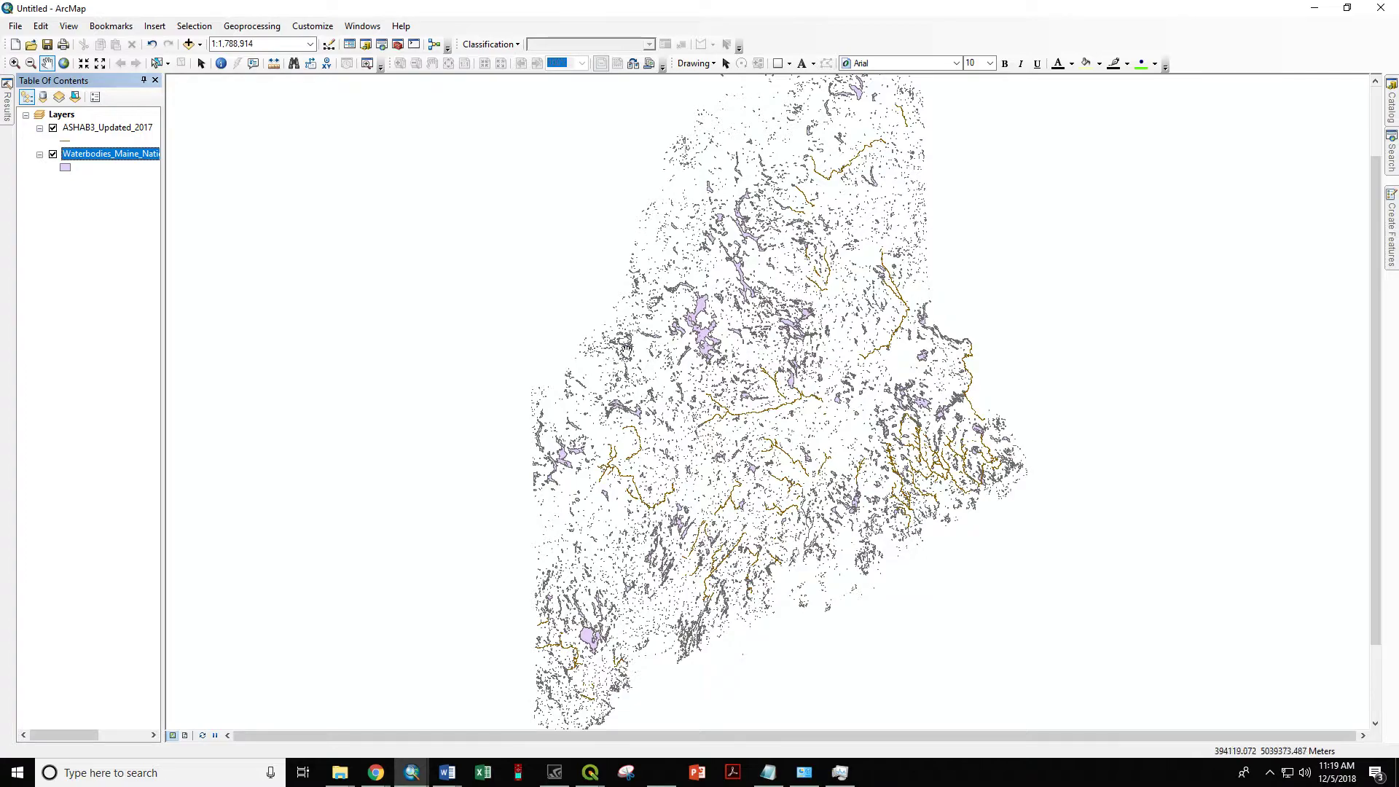
Change the waterbodies layer's symbol to the solid Blue fill preset
left_click(65, 167)
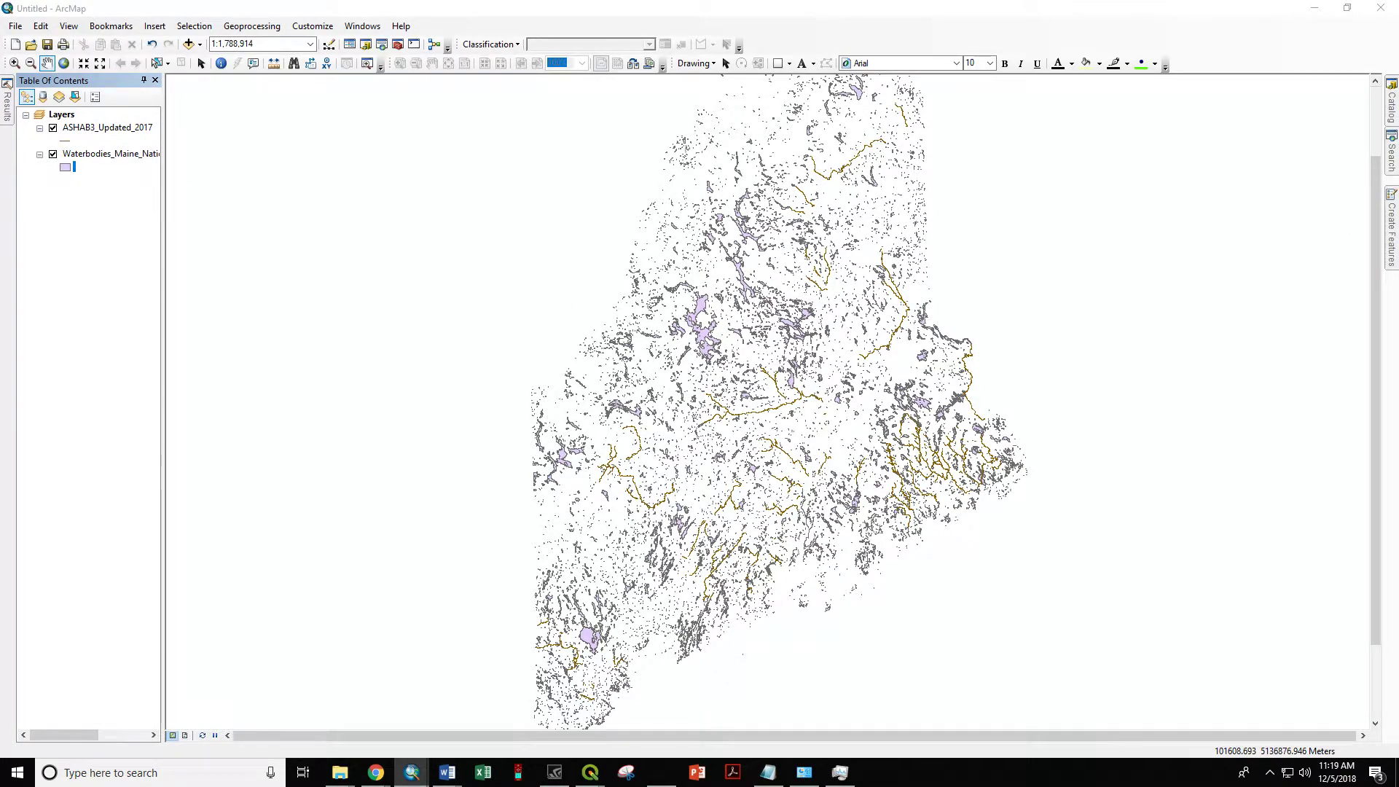
left_click_drag(766, 103, 465, 121)
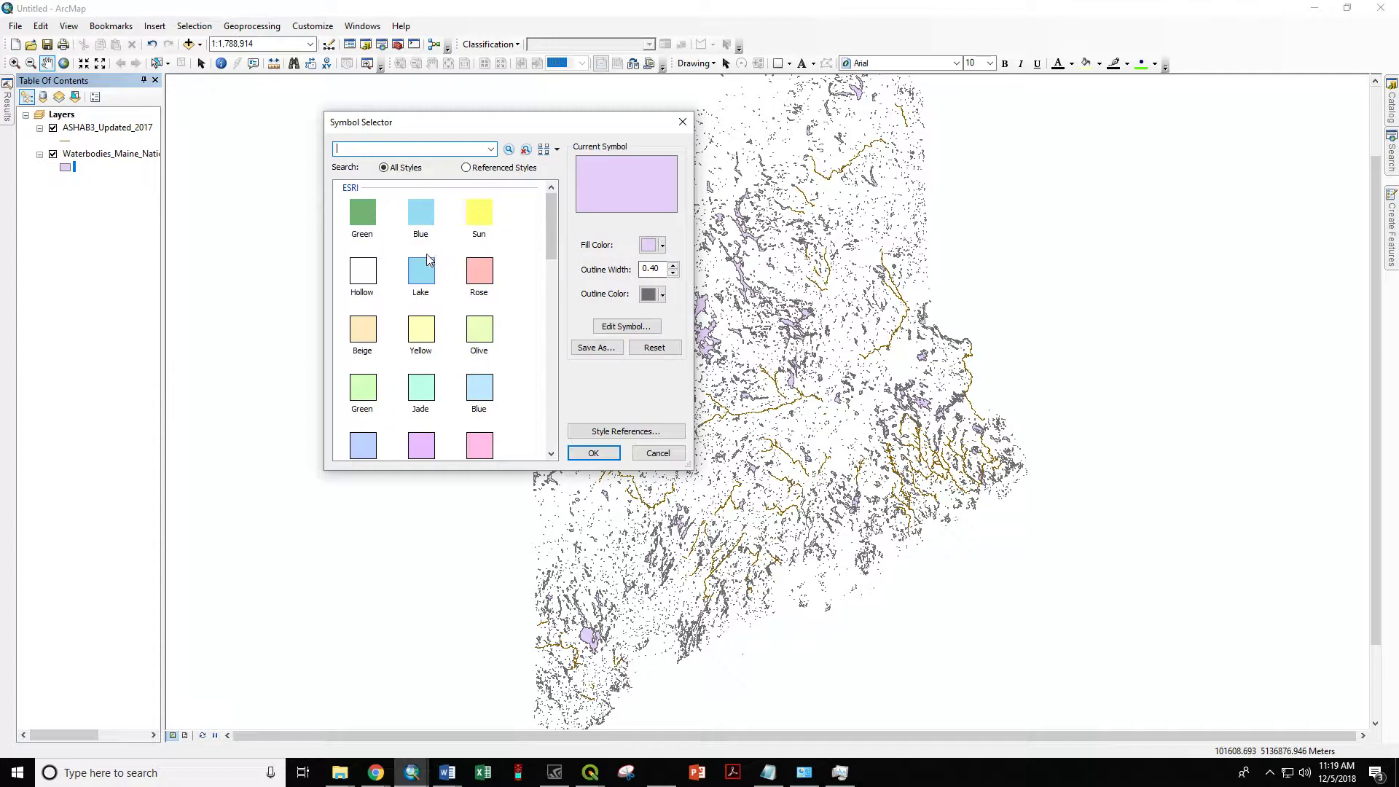
left_click(421, 213)
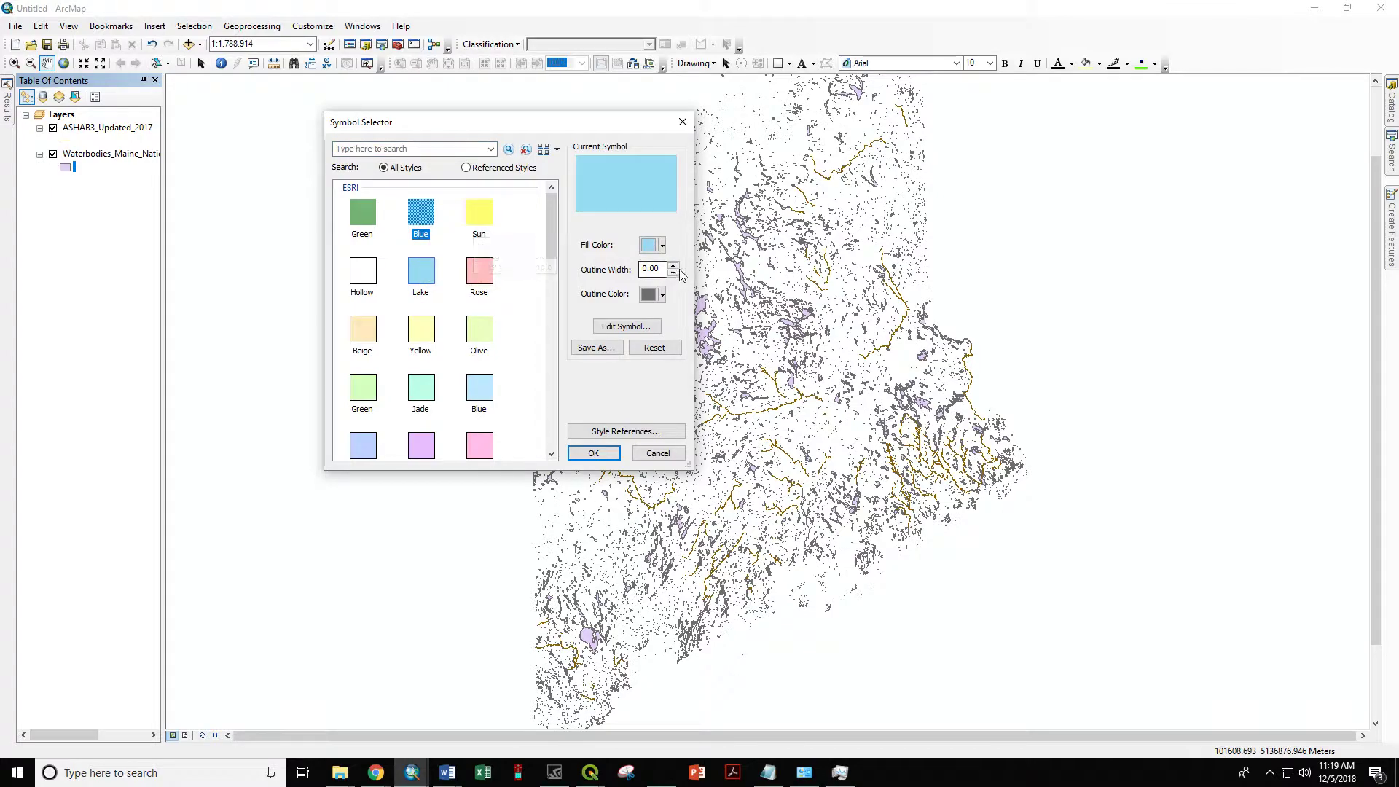
left_click(604, 452)
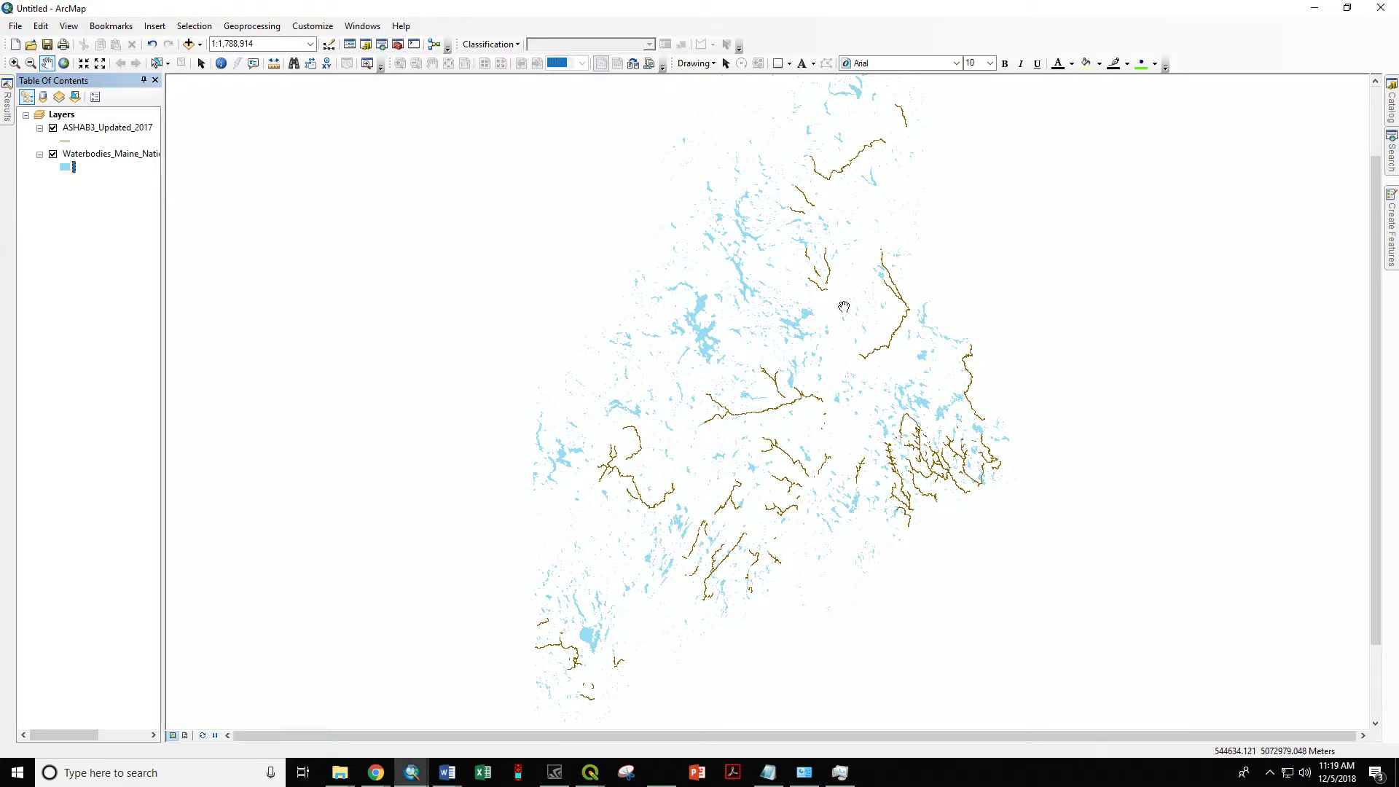
Change the ASHAB3_Updated_2017 layer's line symbol to the River preset
left_click(66, 142)
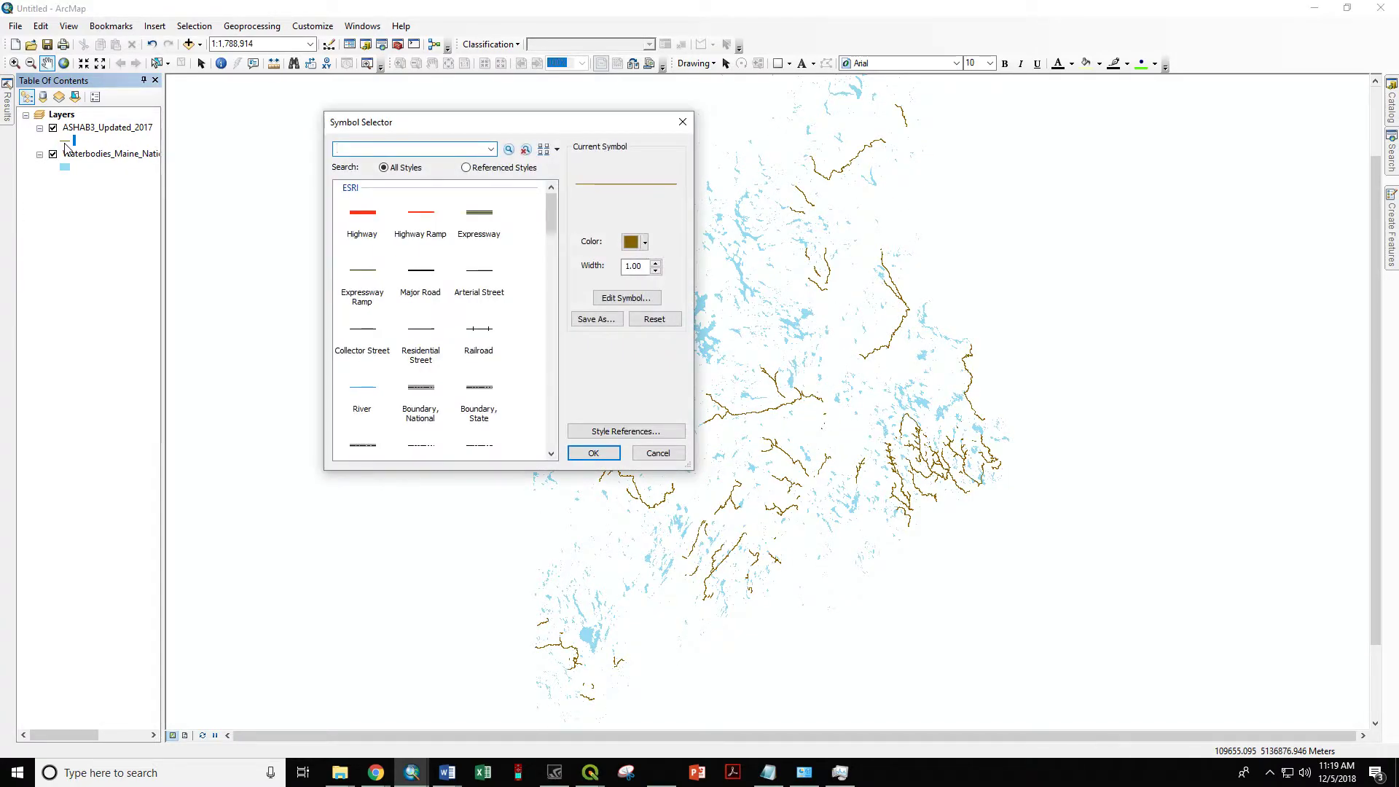
left_click(364, 395)
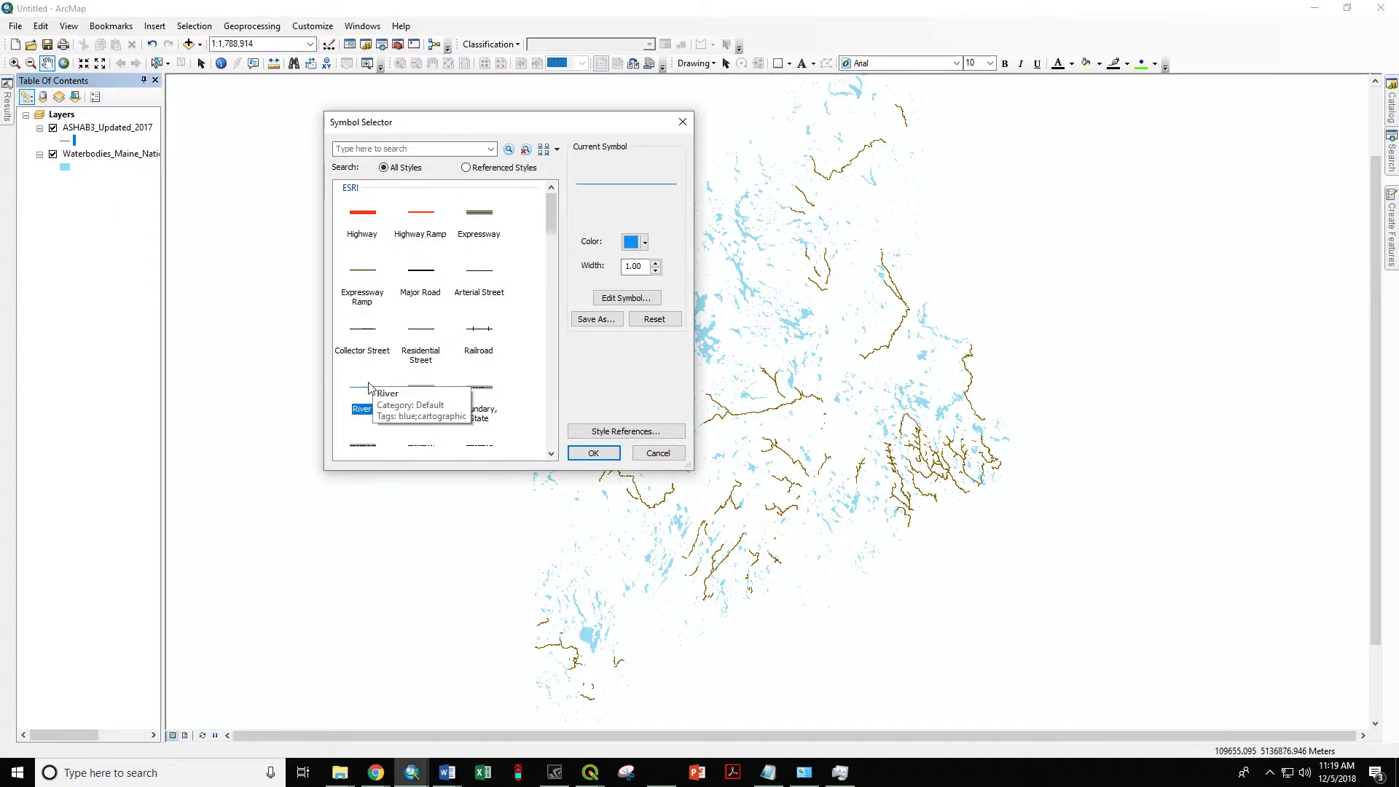
left_click(591, 453)
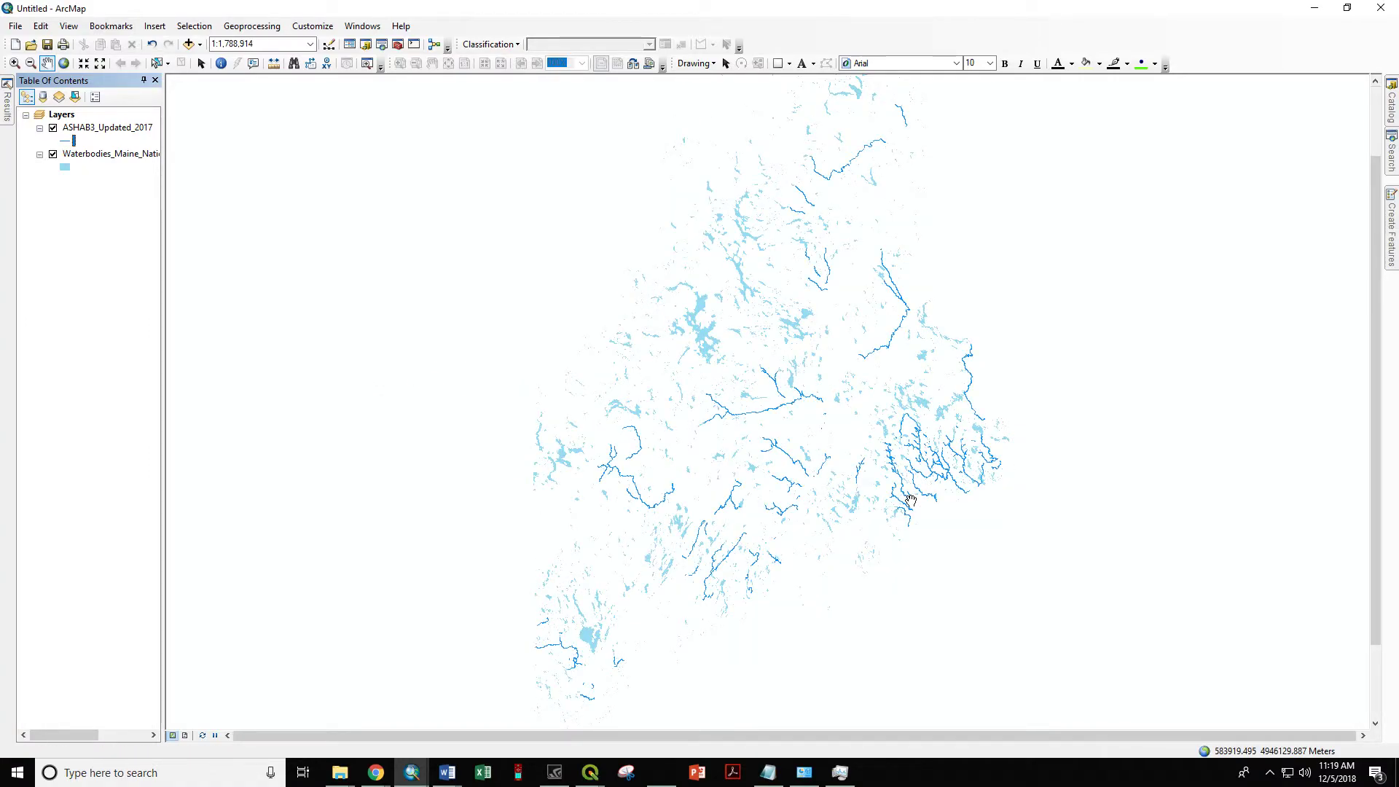
Identify a salmon stream segment in the eastern river cluster at 1:150,000 scale to view its attributes
scroll(911, 501, "down", 3)
scroll(964, 490, "down", 2)
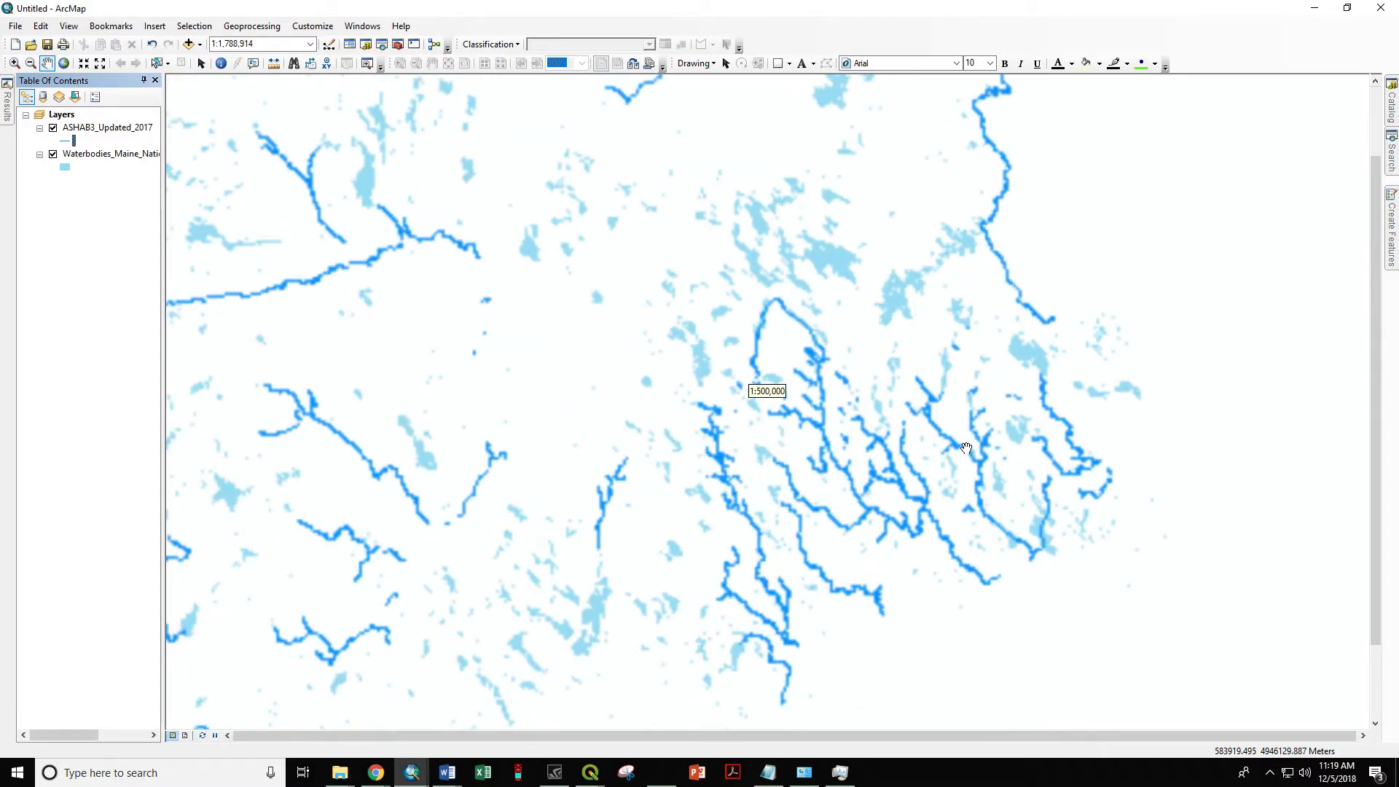
scroll(859, 475, "down", 3)
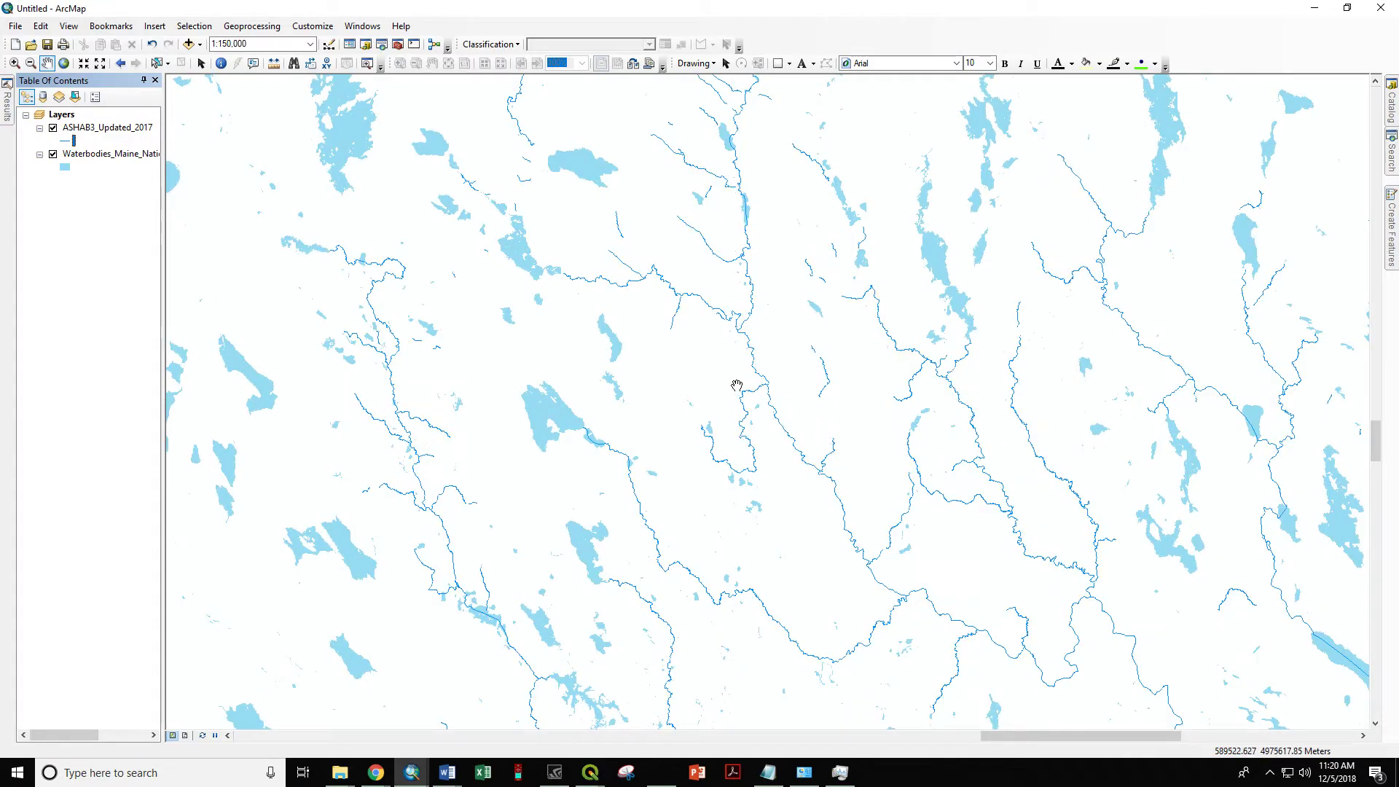
left_click(221, 63)
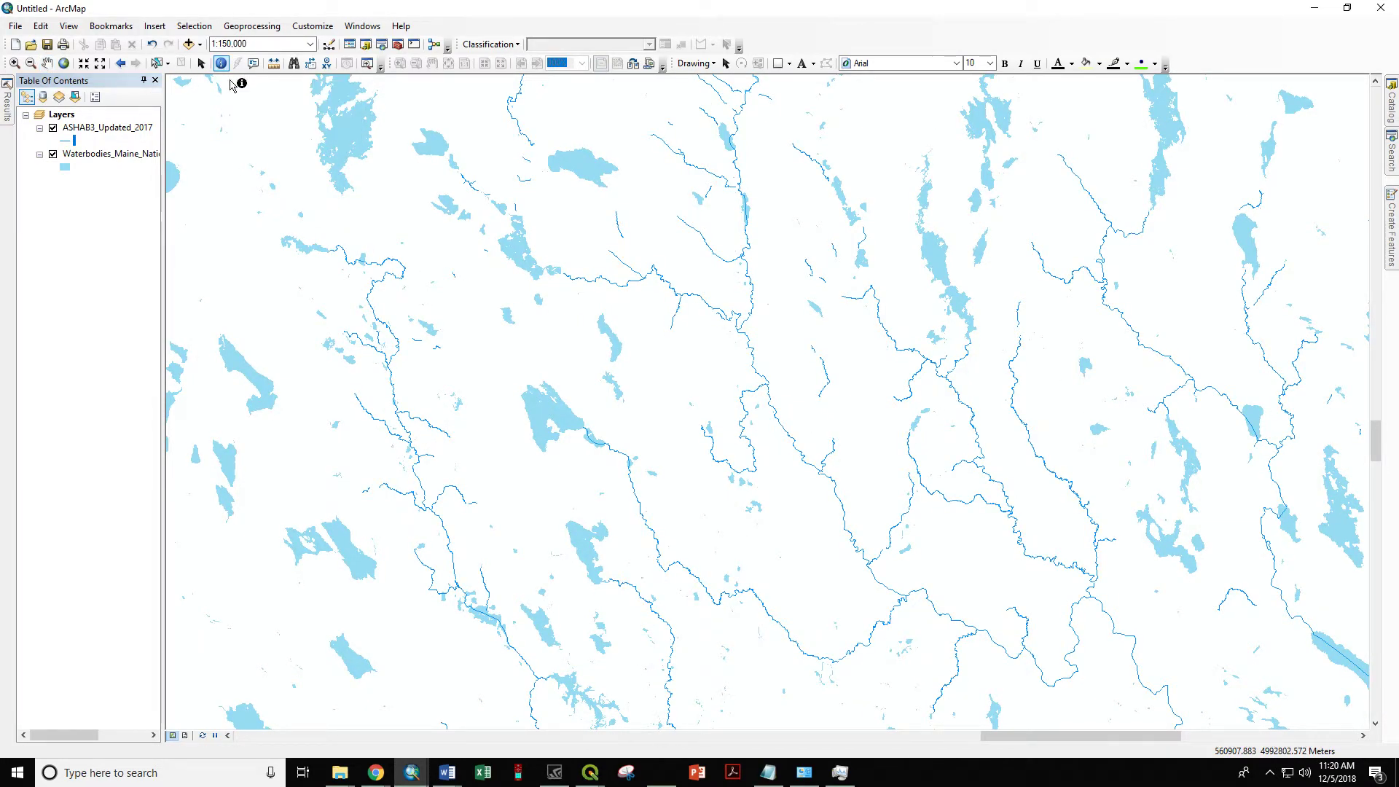
left_click(780, 427)
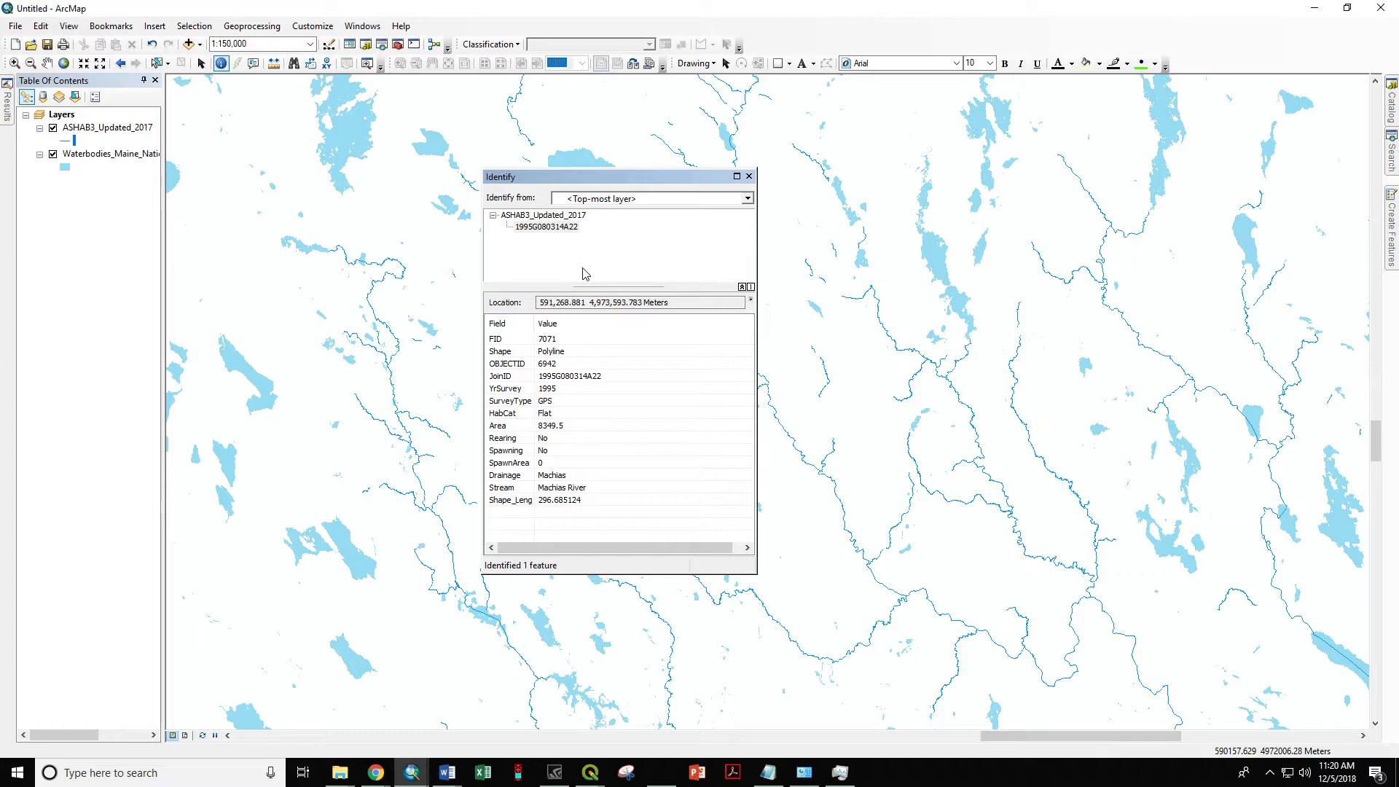
Identify a salmon stream segment near the north-central small lake, and the elongated lake southeast of it, to view their attributes
left_click(749, 177)
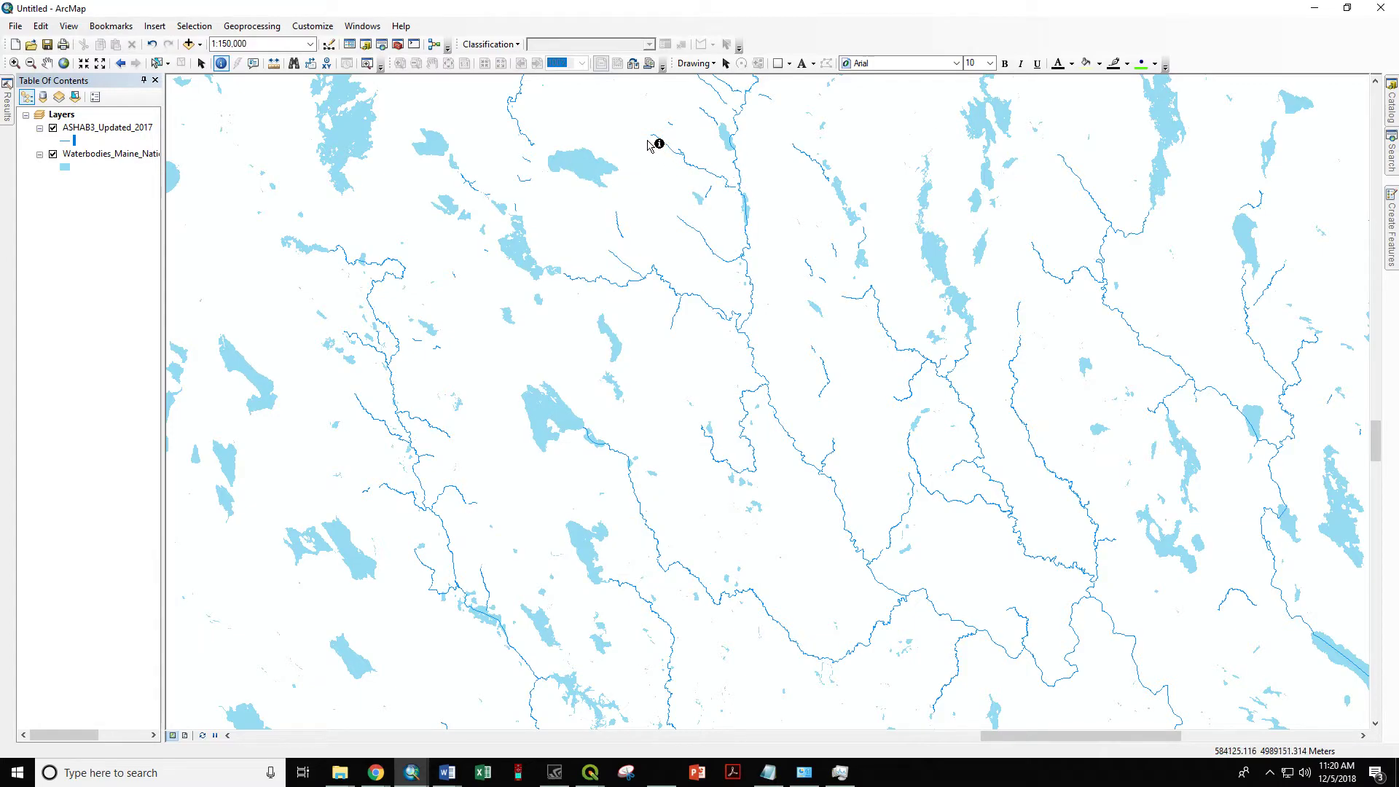
left_click(712, 122)
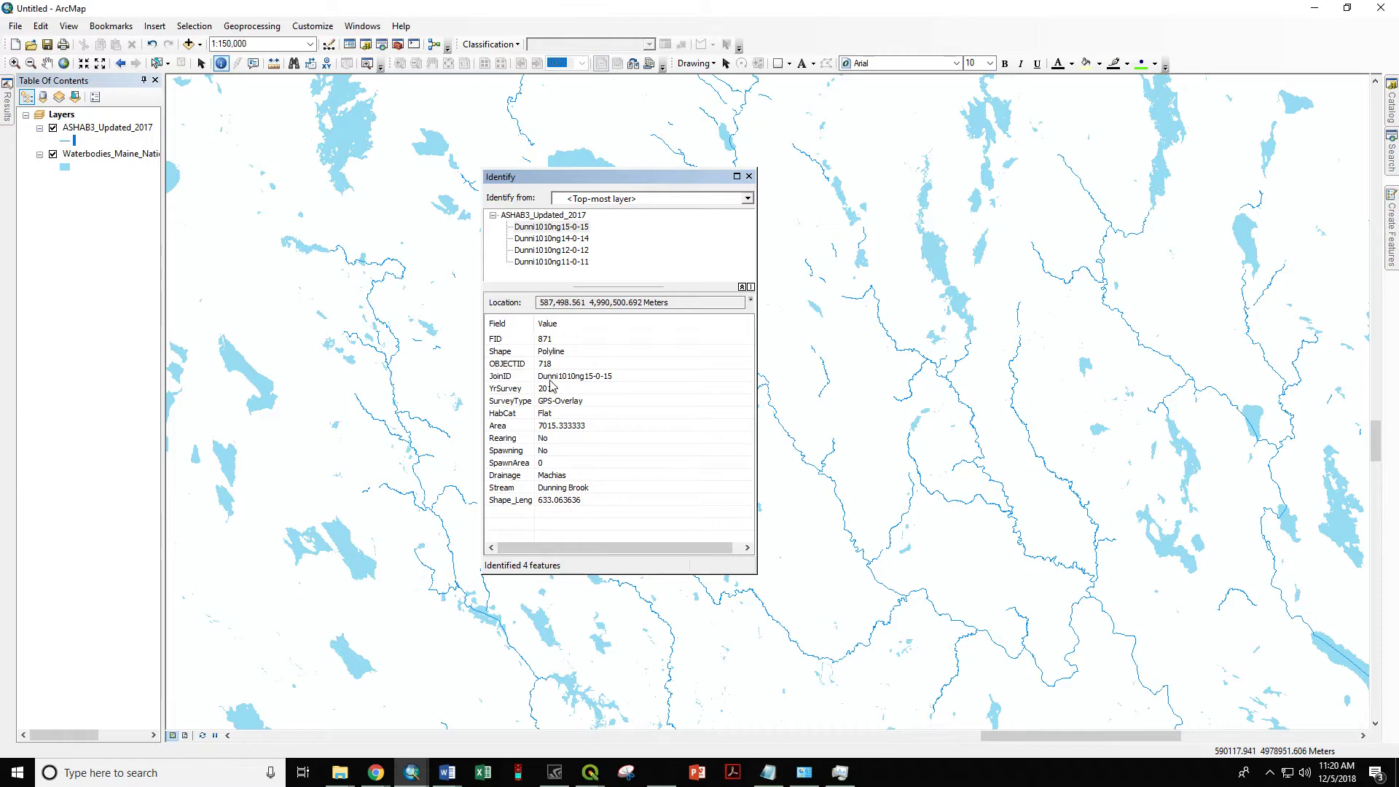
left_click(748, 176)
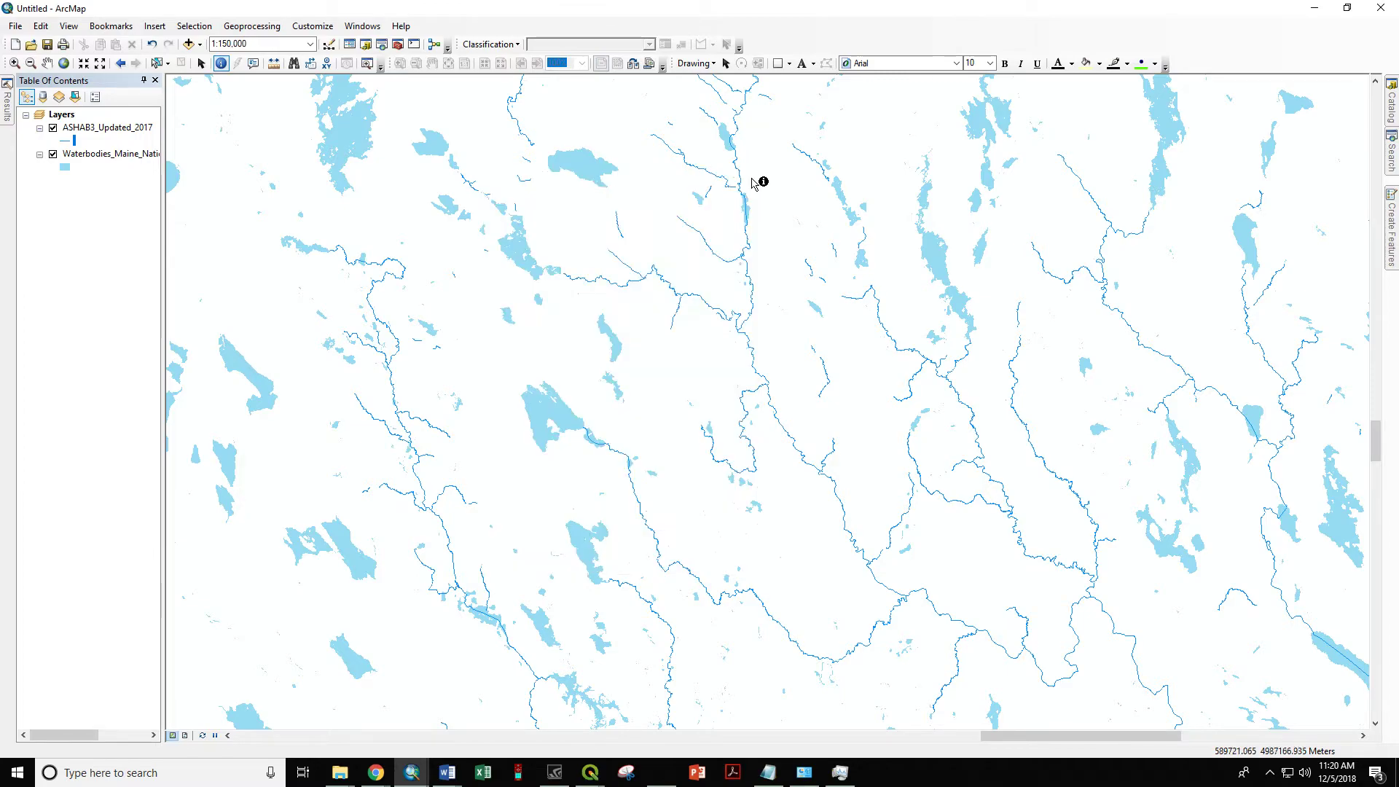
left_click(937, 264)
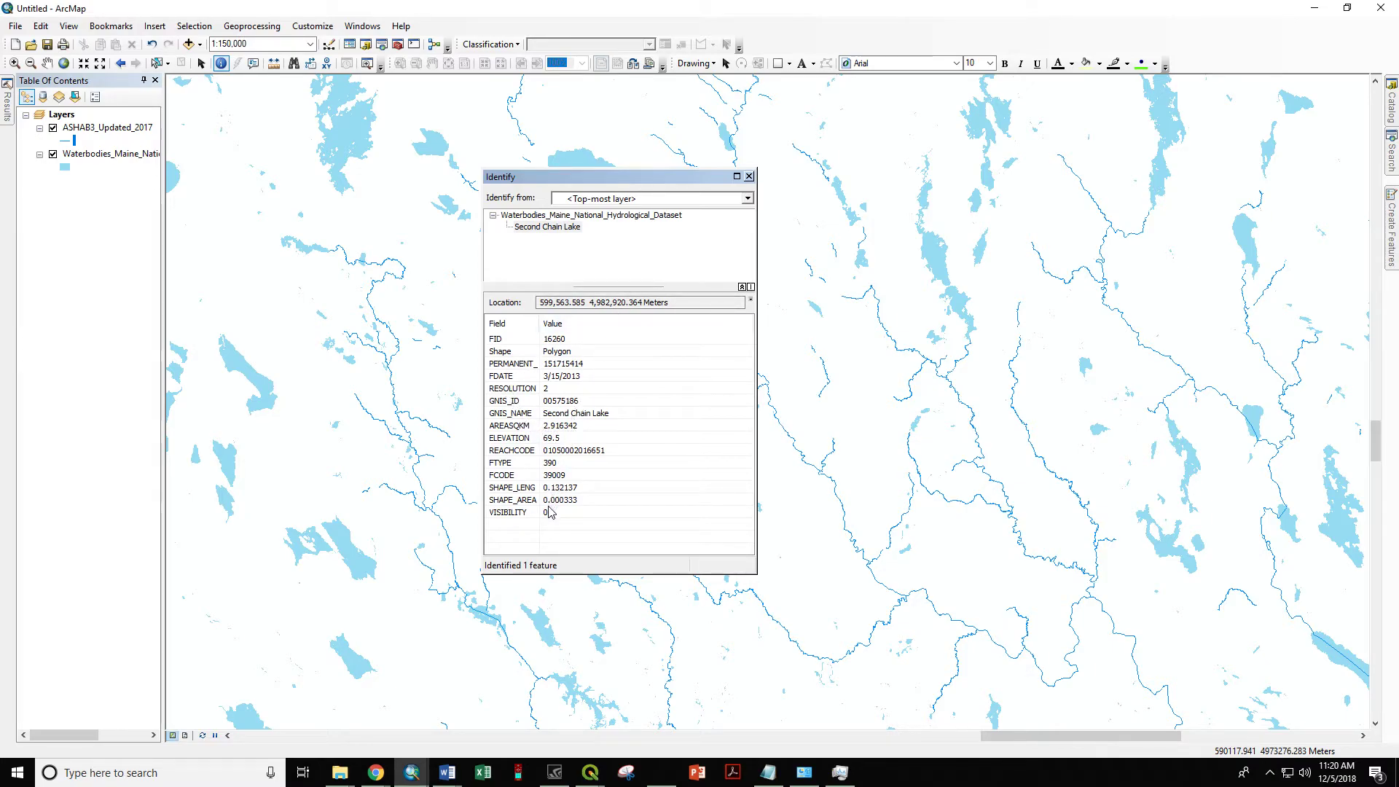
left_click(748, 177)
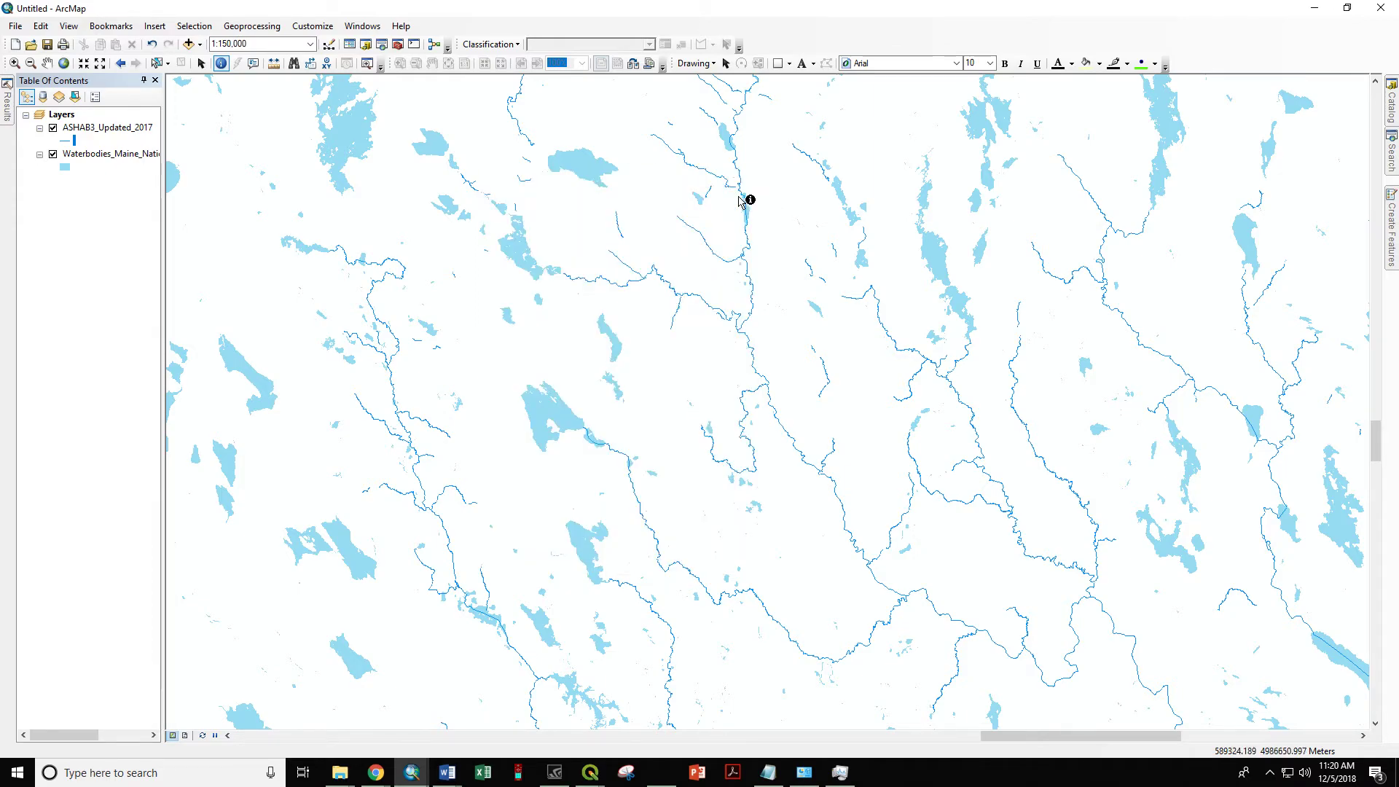
Zoom the map to the full extent of the Maine waterbodies layer
right_click(100, 153)
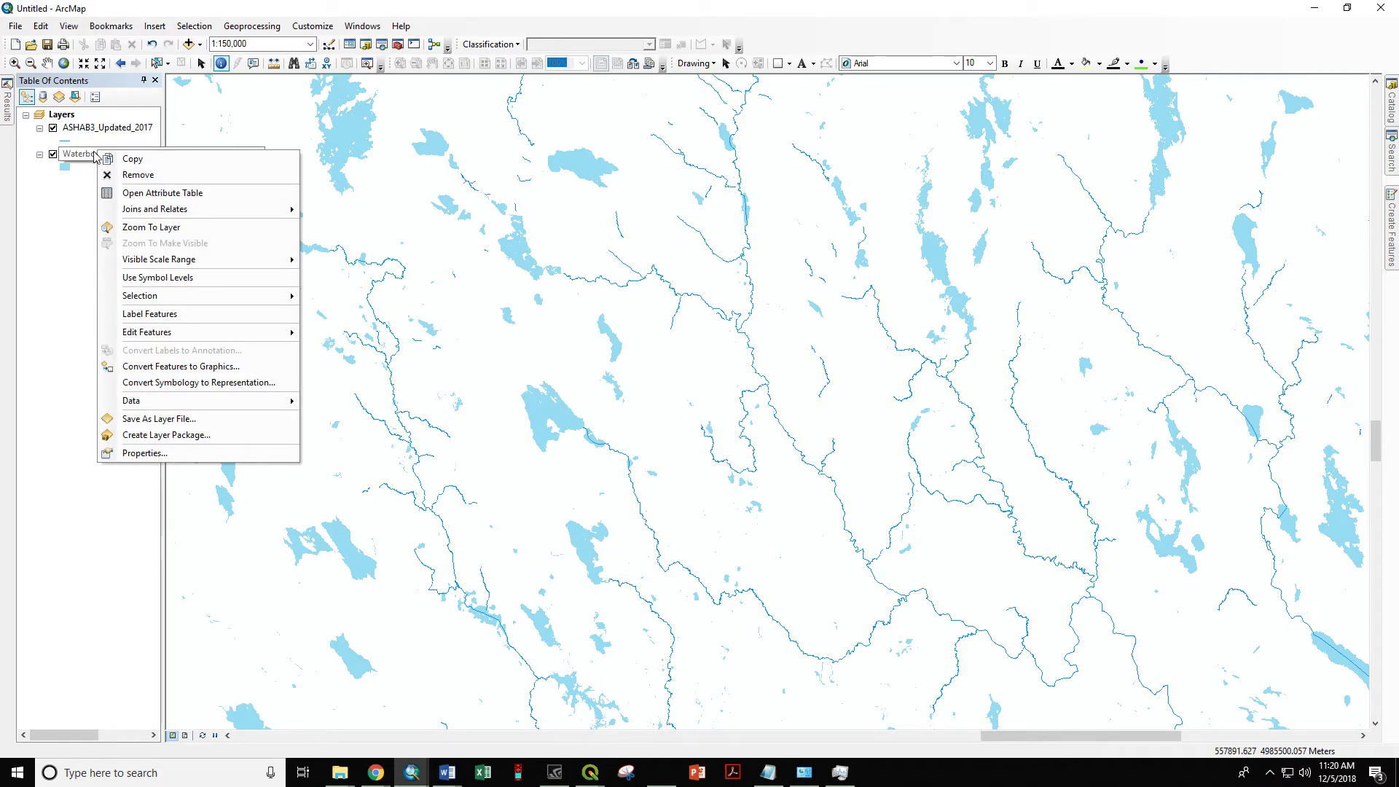
left_click(153, 227)
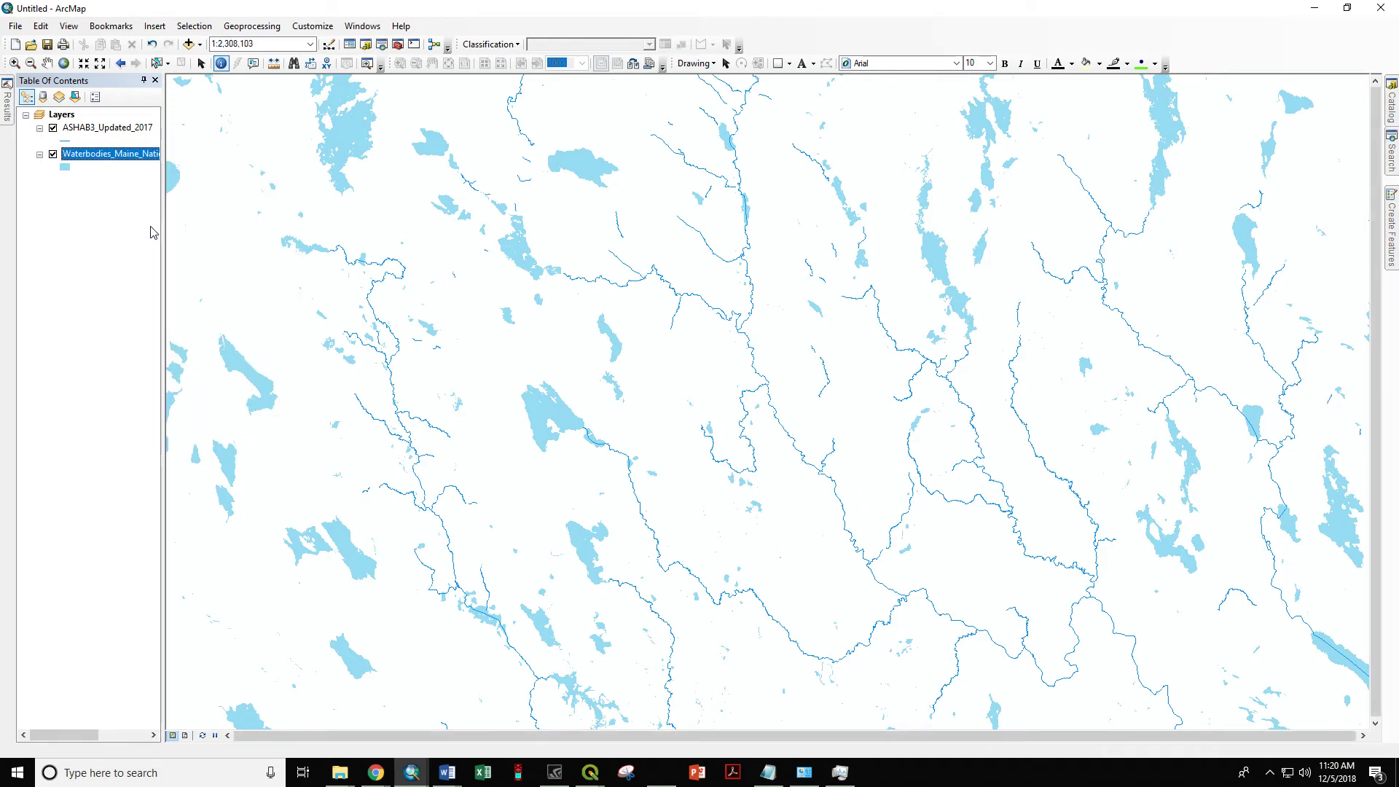